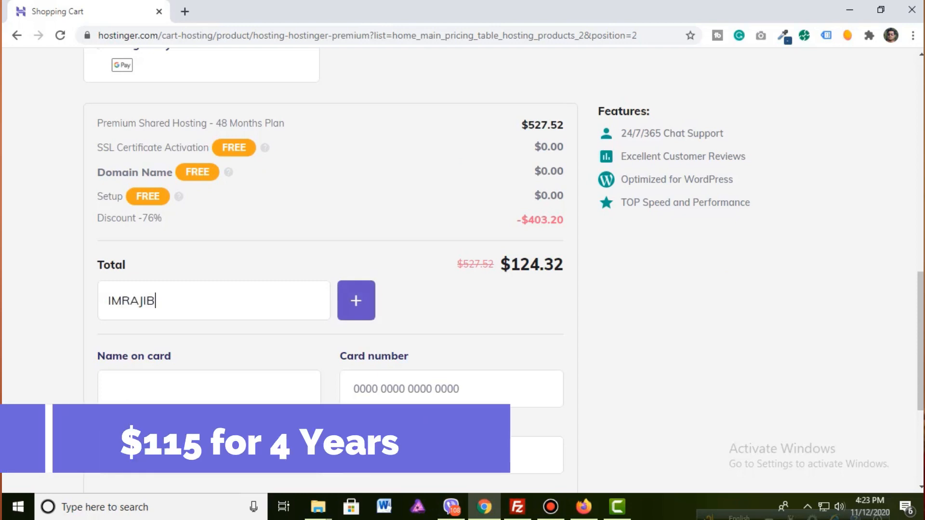
# - Apply the coupon code IMRAJIB to the 48-month Premium Shared Hosting order
pyautogui.press('Return')
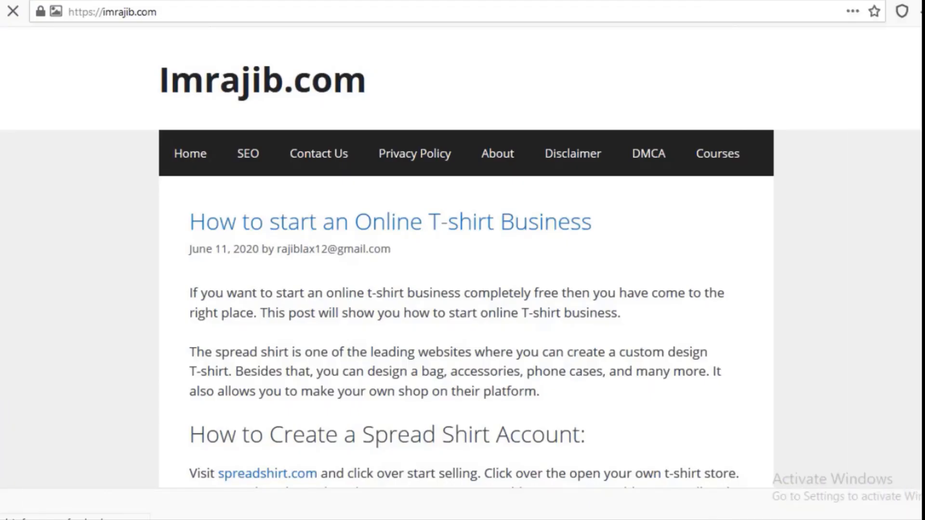
# - Look through the posts on the imrajib.com homepage, minimizing the Messenger chat window
pyautogui.scroll(-15, 462, 260)
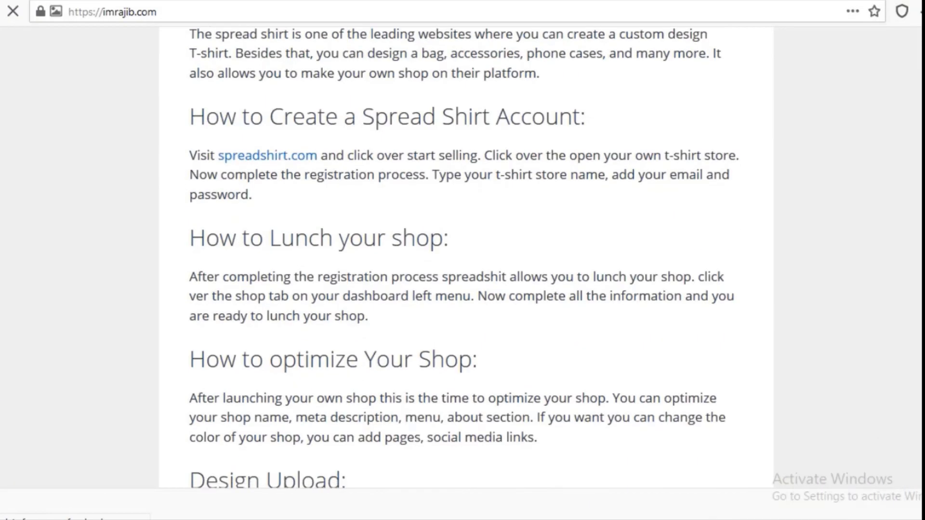
pyautogui.scroll(15, 462, 260)
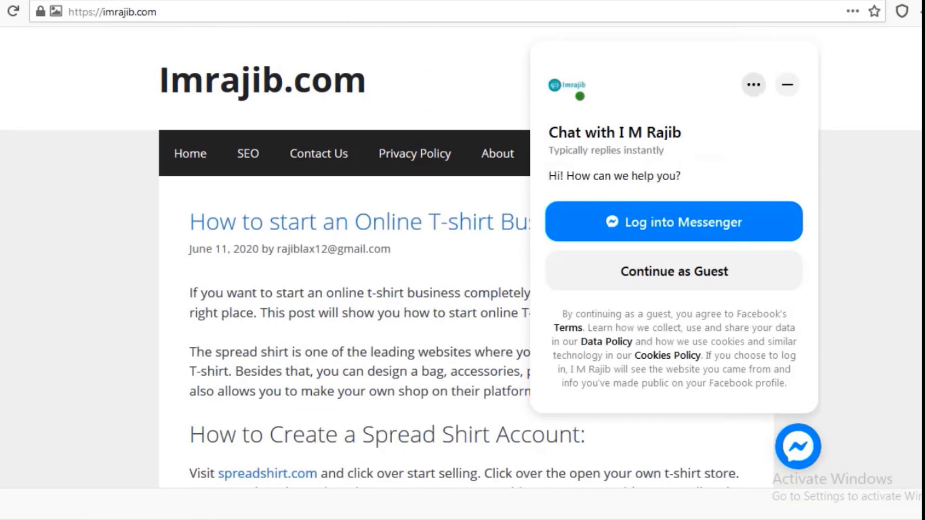
pyautogui.click(787, 85)
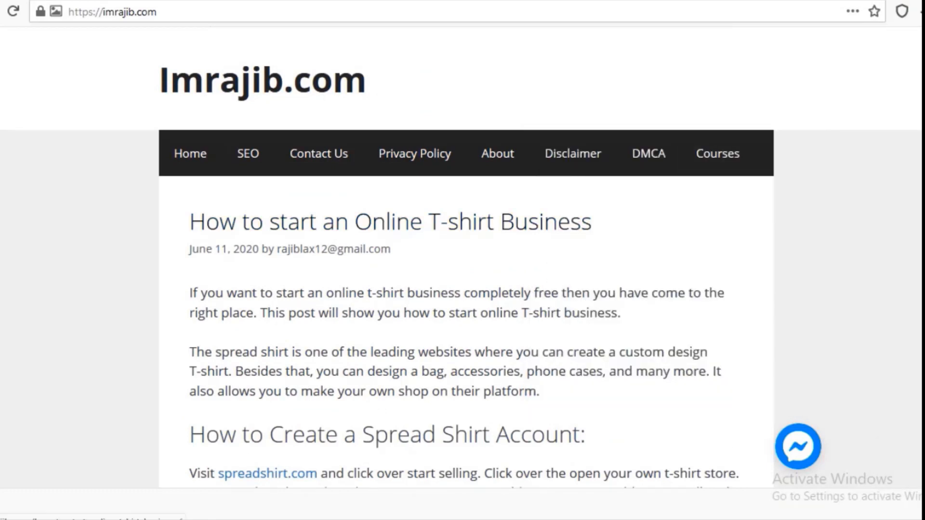
pyautogui.scroll(-13, 462, 260)
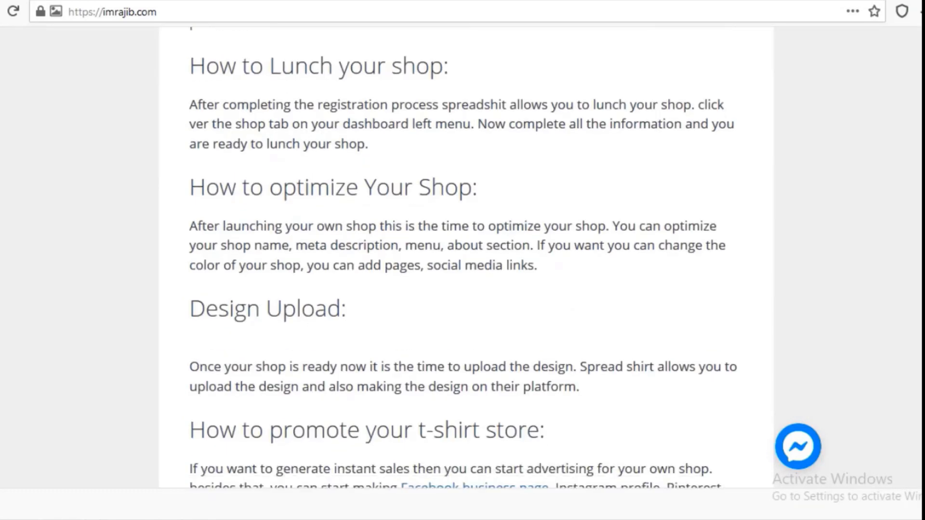
pyautogui.scroll(-20, 463, 260)
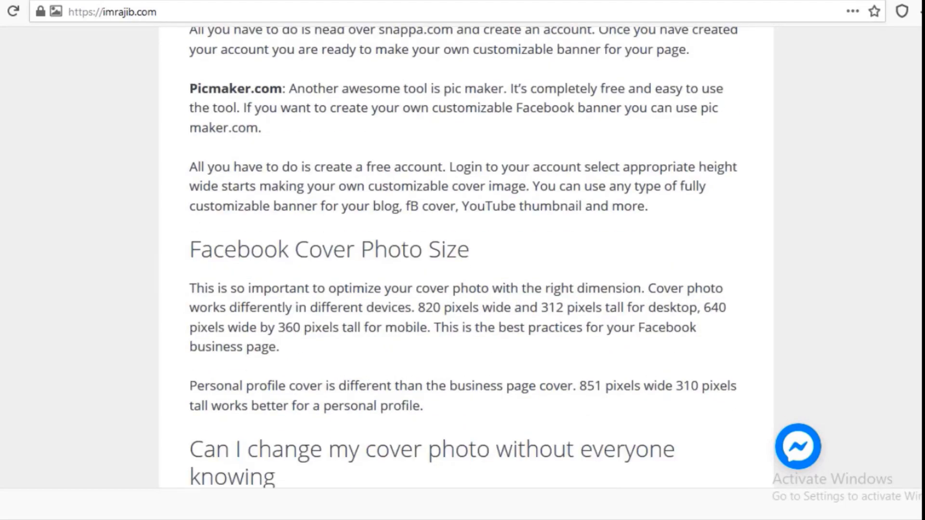
pyautogui.scroll(20, 463, 260)
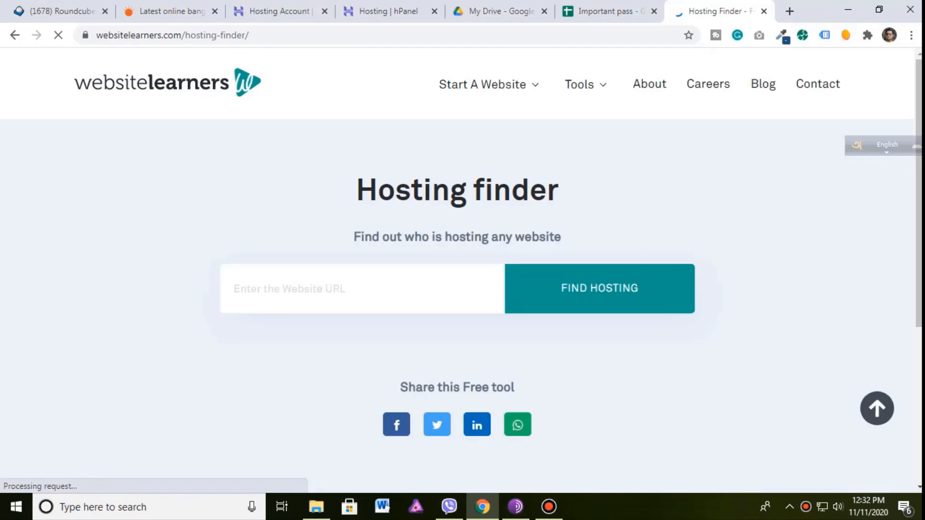
# - Look up which provider hosts imrajib.com with the Hosting finder tool
pyautogui.click(234, 288)
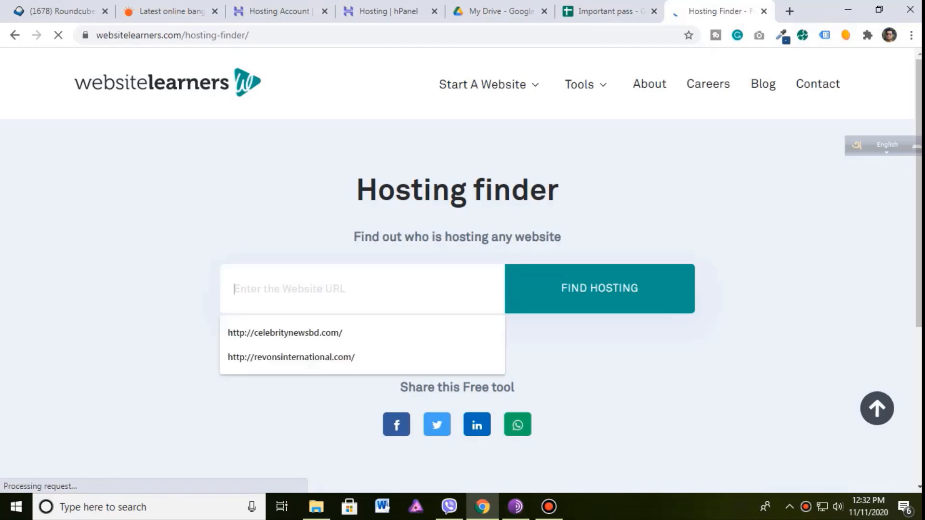
pyautogui.press('Return')
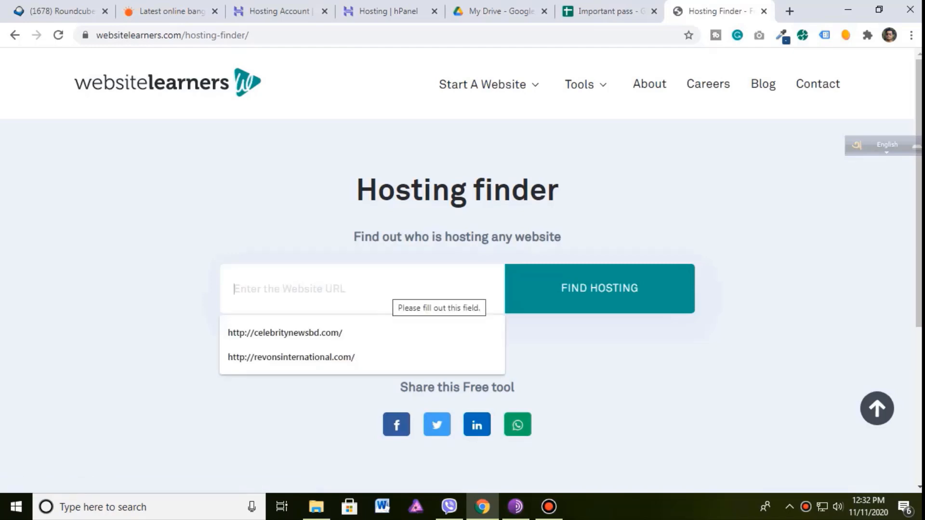
pyautogui.write('imra')
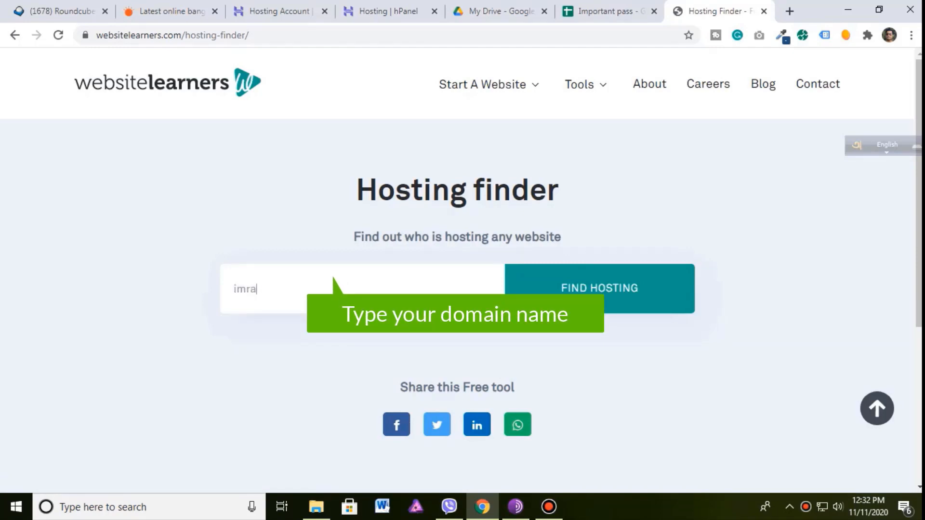
pyautogui.write('jib.com')
pyautogui.press('Return')
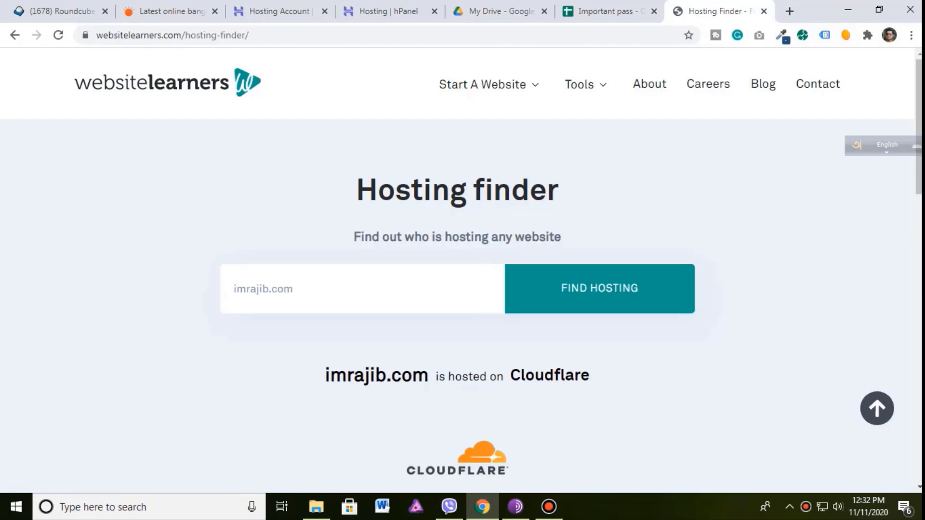
pyautogui.scroll(-1, 458, 270)
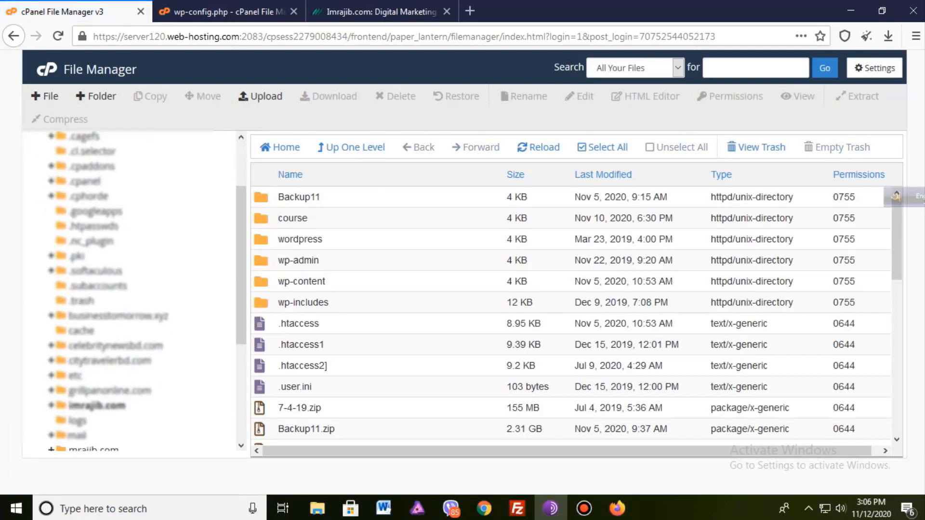
# - Expand the imrajib.com folder and select all its items from the wordpress folder through xmlrpc.php
pyautogui.click(97, 406)
pyautogui.scroll(-2, 574, 317)
pyautogui.scroll(2, 573, 317)
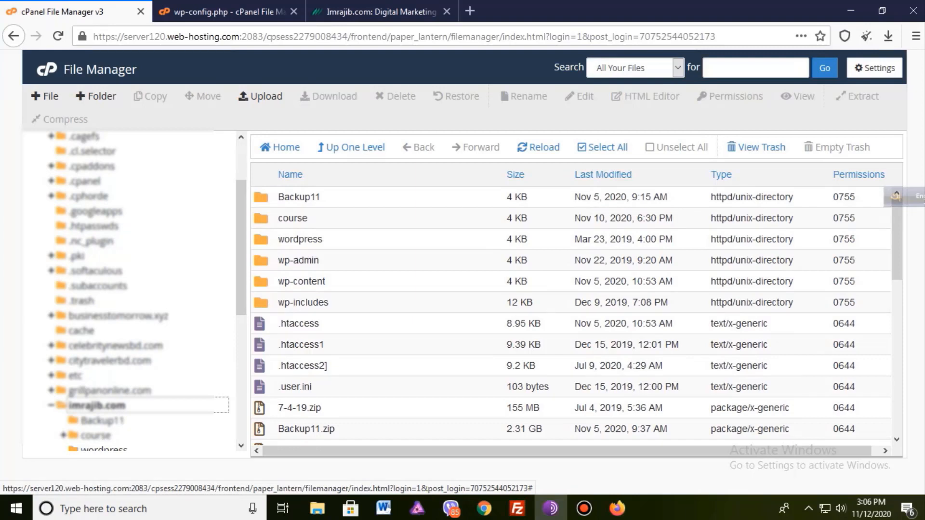
pyautogui.click(573, 239)
pyautogui.scroll(-10, 573, 317)
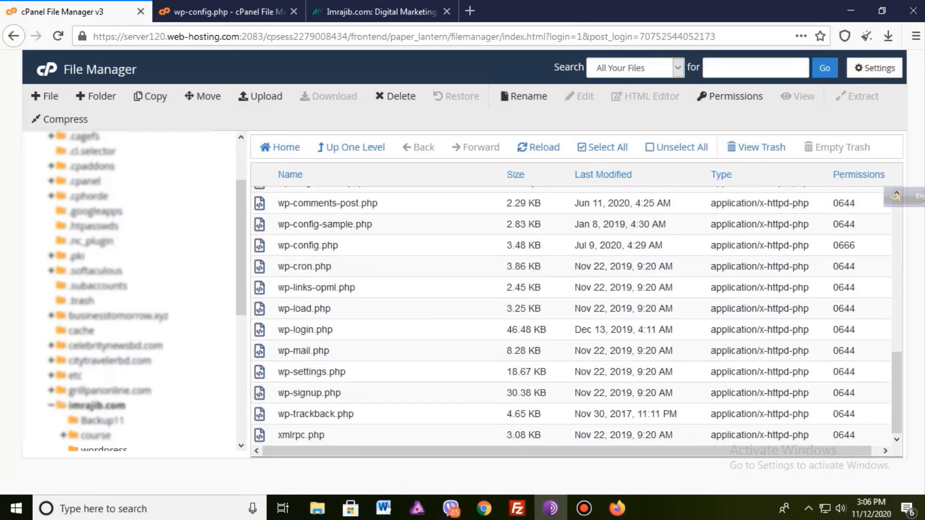
pyautogui.keyDown('shift'); pyautogui.click(573, 435); pyautogui.keyUp('shift')
# - Exclude wordpress.zip, Facebook.zip, Backup11.zip and 7-4-19.zip from the file selection
pyautogui.scroll(6, 573, 385)
pyautogui.keyDown('ctrl'); pyautogui.click(573, 372); pyautogui.keyUp('ctrl')
pyautogui.scroll(2, 574, 372)
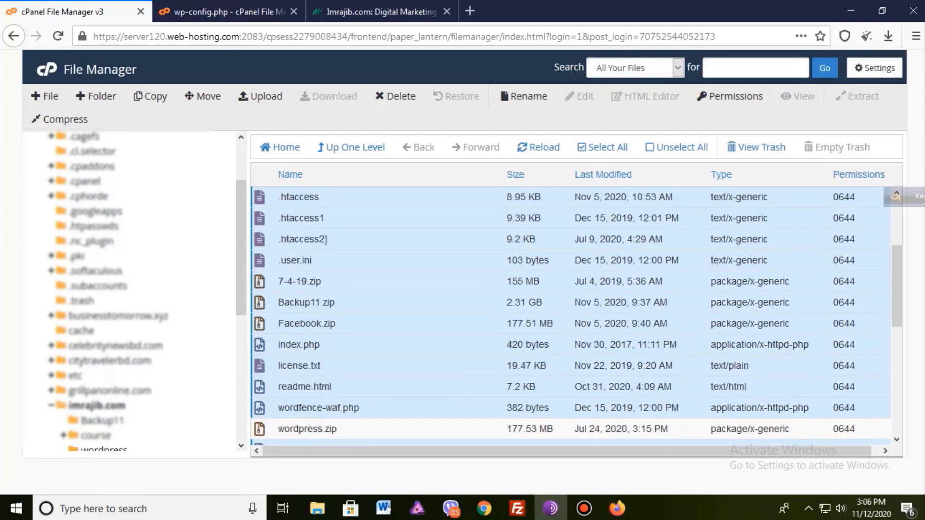
pyautogui.keyDown('ctrl'); pyautogui.click(309, 344); pyautogui.keyUp('ctrl')
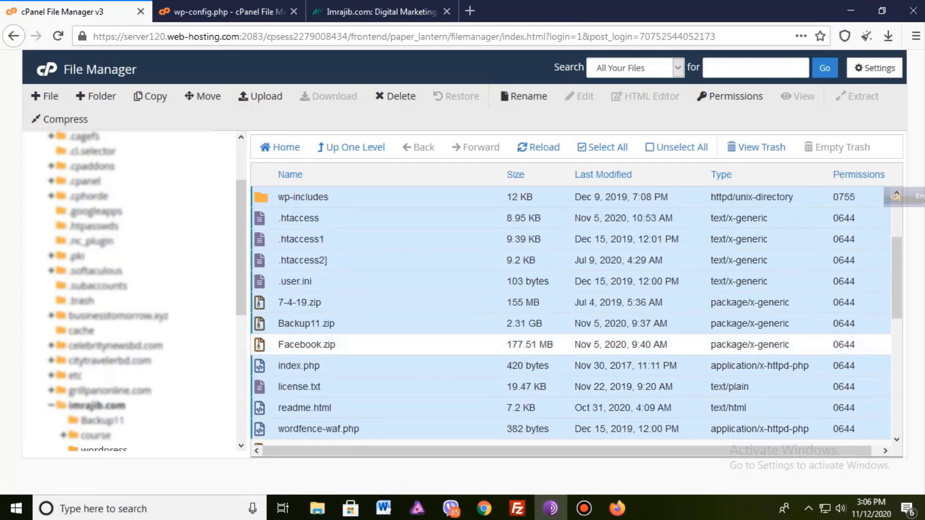
pyautogui.keyDown('ctrl'); pyautogui.click(309, 324); pyautogui.keyUp('ctrl')
pyautogui.keyDown('ctrl'); pyautogui.click(308, 303); pyautogui.keyUp('ctrl')
pyautogui.scroll(-6, 573, 313)
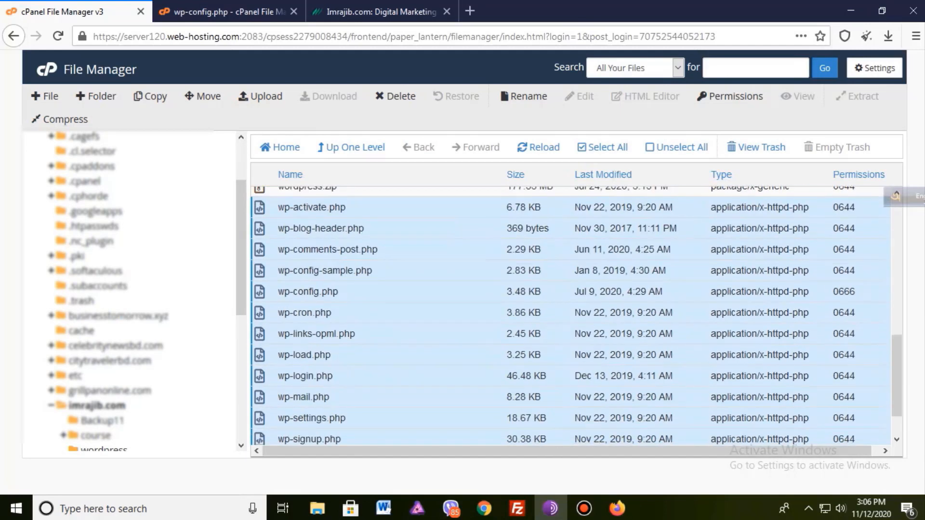
pyautogui.scroll(6, 573, 313)
pyautogui.scroll(5, 574, 313)
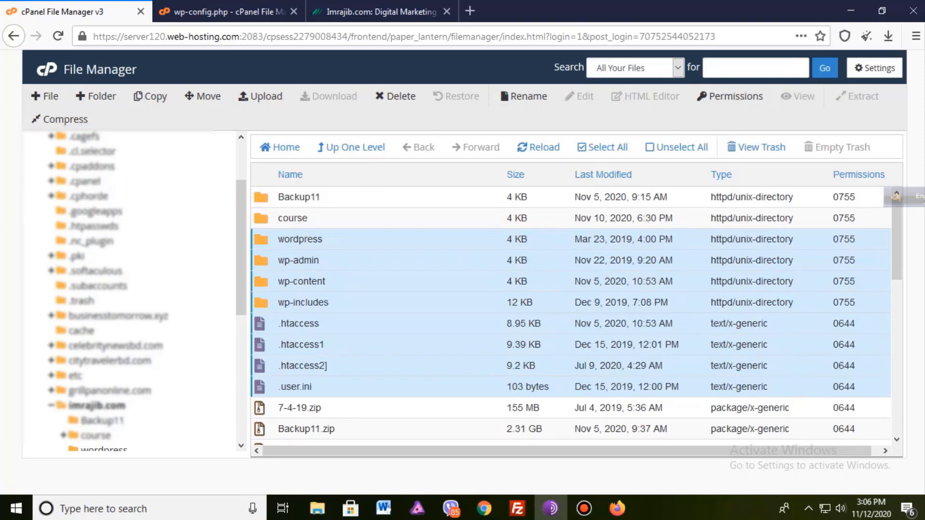
# - Compress the selected items into a Zip Archive named imrajibback.zip in imrajib.com and bring up that archive's file actions
pyautogui.rightClick(304, 246)
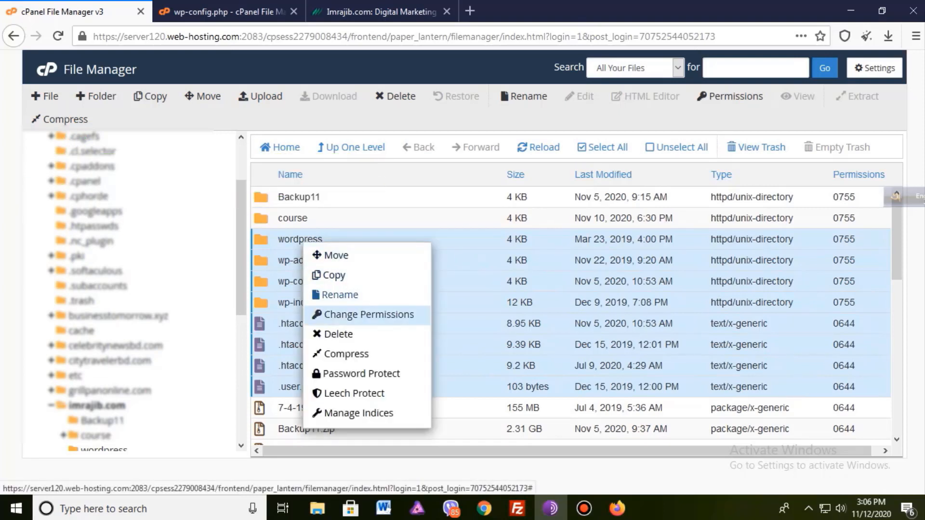
pyautogui.click(345, 354)
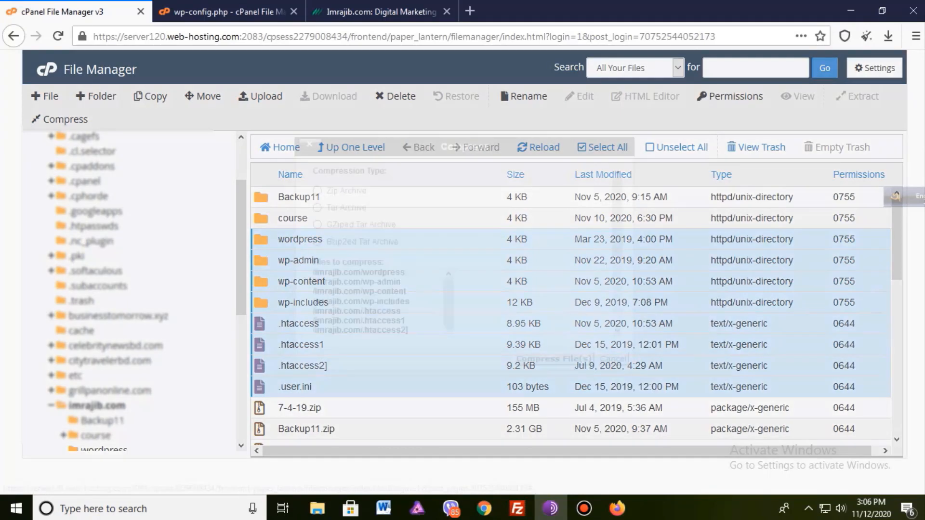
pyautogui.click(316, 191)
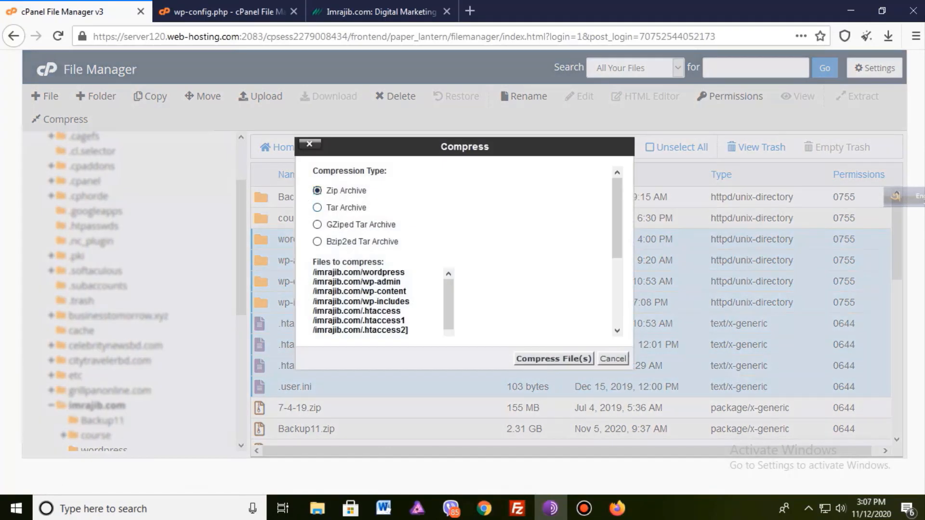
pyautogui.scroll(-3, 462, 251)
pyautogui.moveTo(402, 314); pyautogui.dragTo(447, 314)
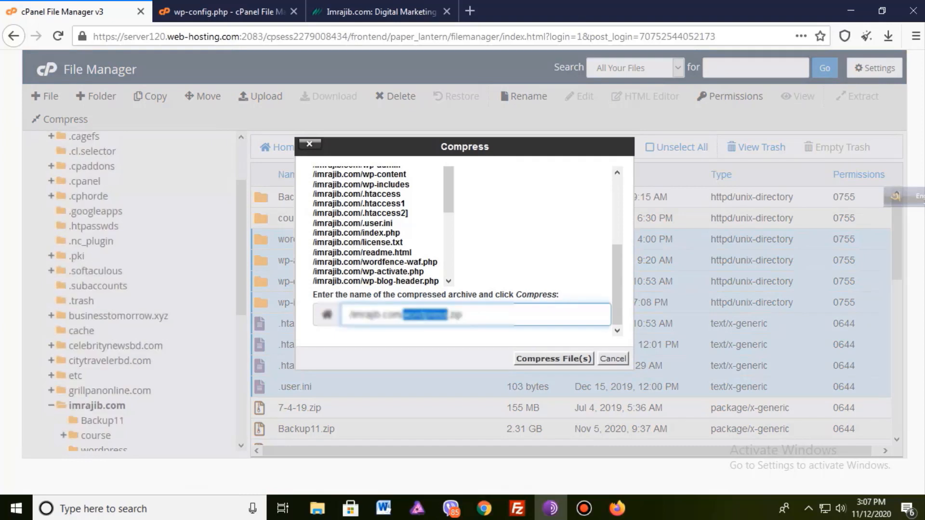
pyautogui.write('imrajibback')
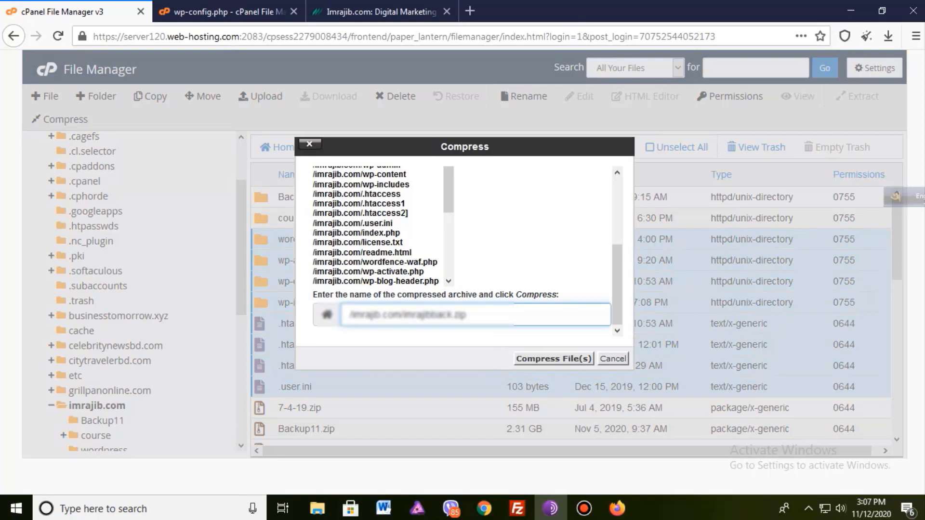
pyautogui.click(554, 358)
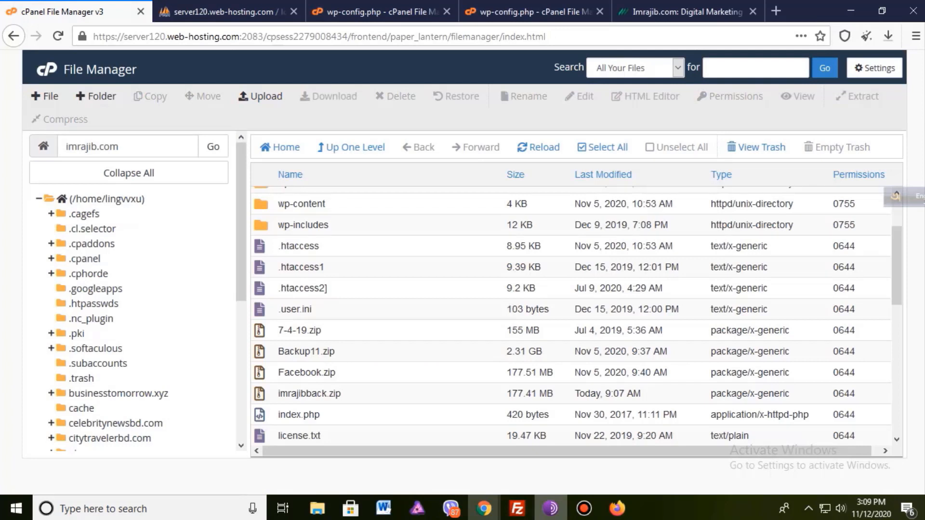
pyautogui.rightClick(318, 393)
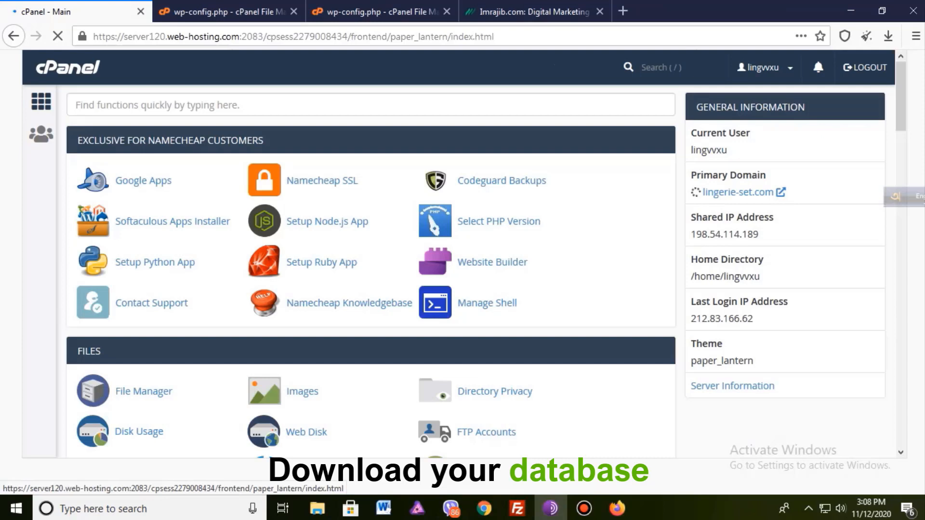
# - Open phpMyAdmin from cPanel and review the tables of the lingvvxu_imrajib database
pyautogui.scroll(-5, 371, 269)
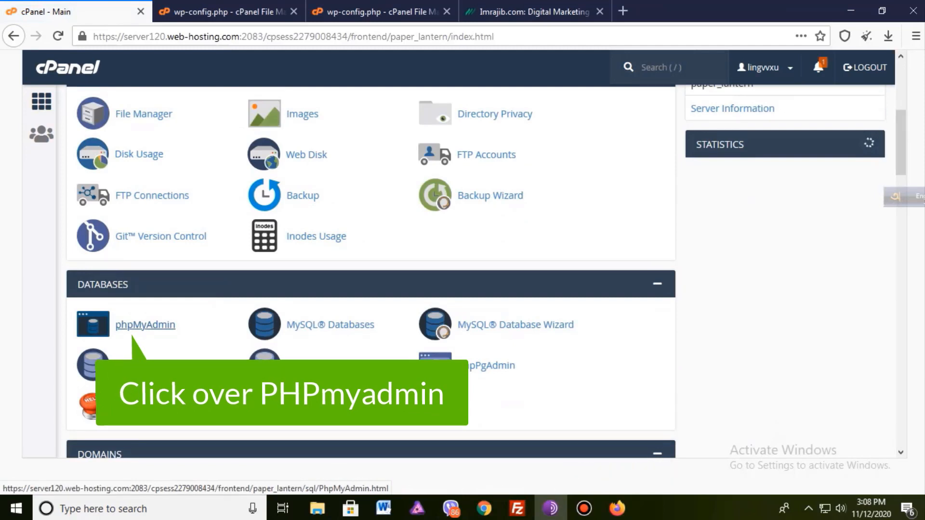
pyautogui.click(145, 324)
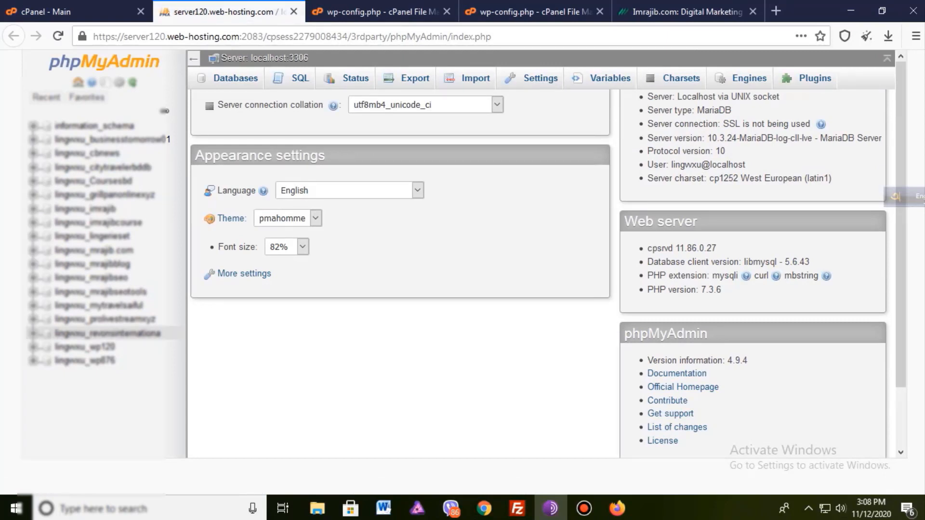
pyautogui.click(30, 208)
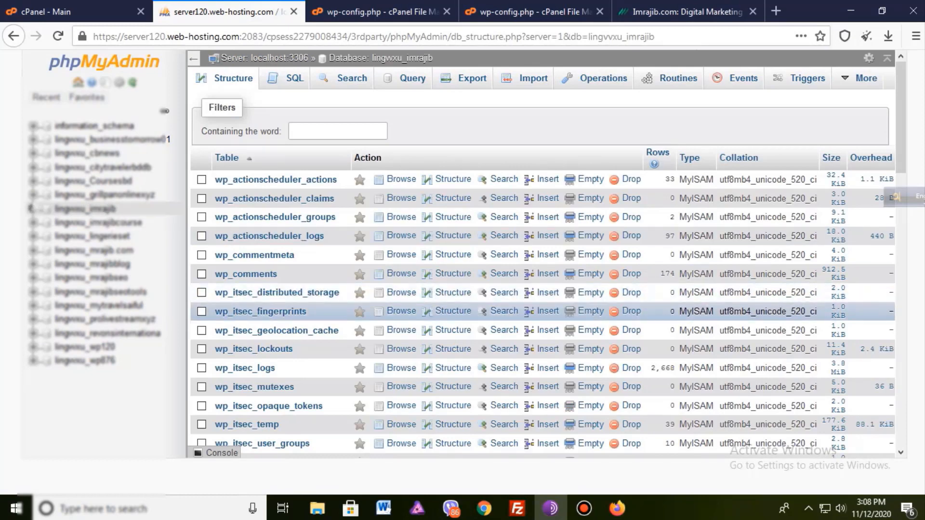
pyautogui.scroll(-15, 547, 289)
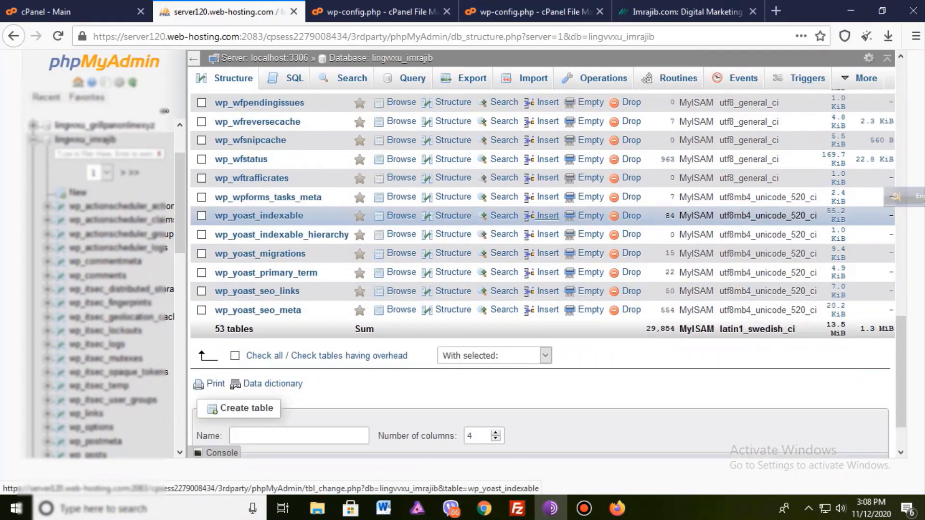
pyautogui.scroll(15, 545, 217)
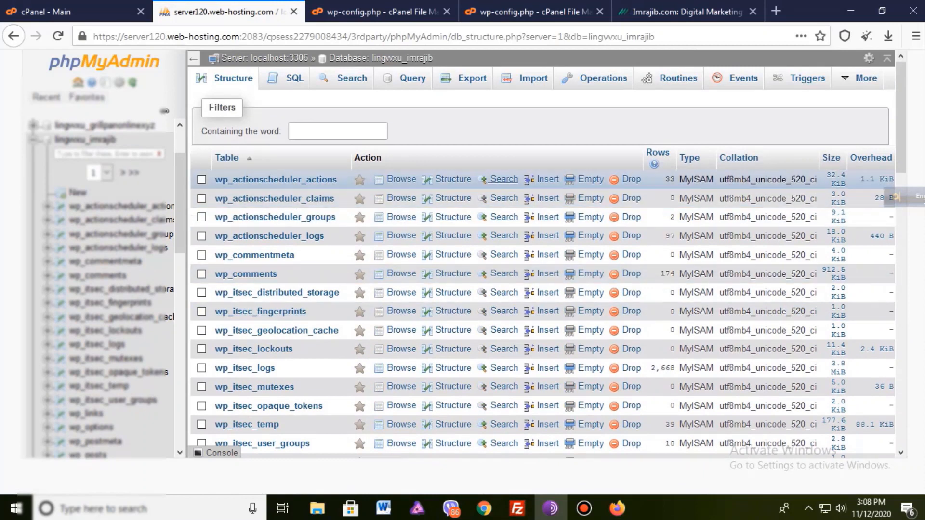
# - Export the lingvvxu_imrajib database with the Quick method in SQL format and save the lingvvxu_imrajib.sql file
pyautogui.click(466, 78)
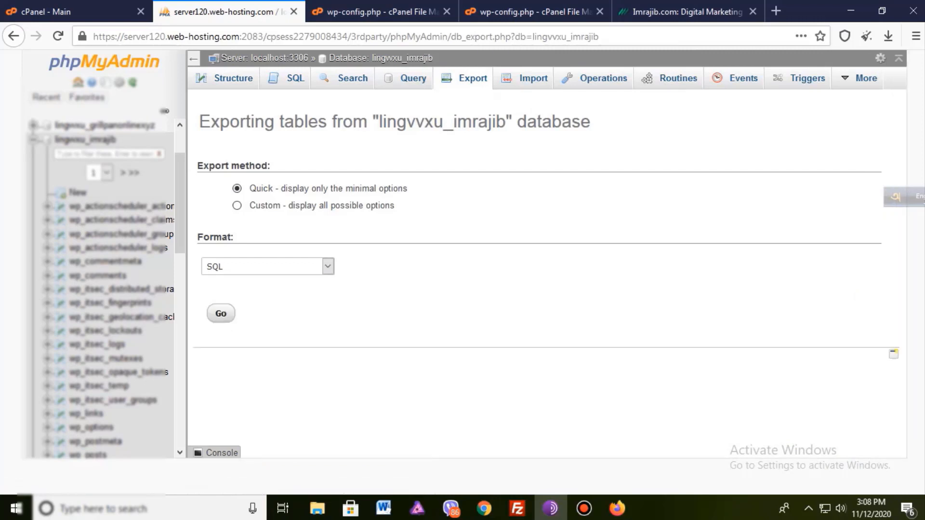
pyautogui.click(221, 314)
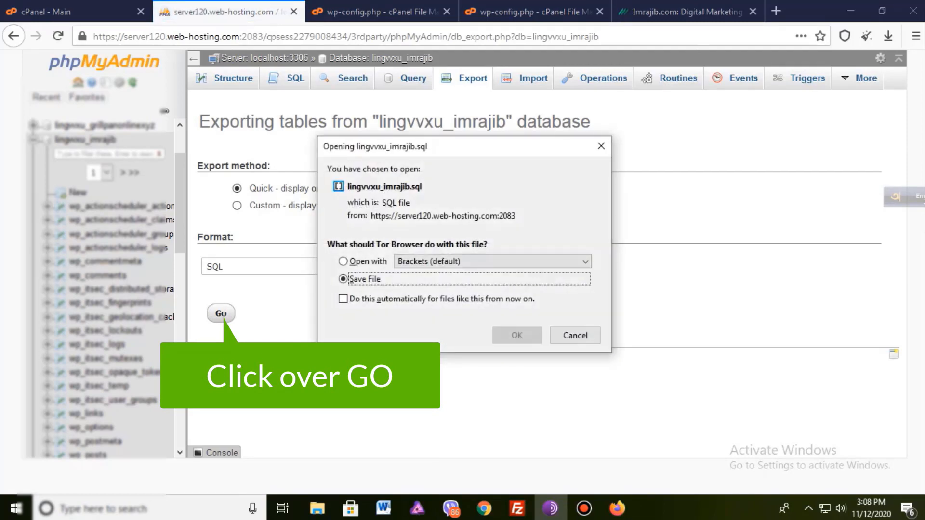
pyautogui.click(517, 335)
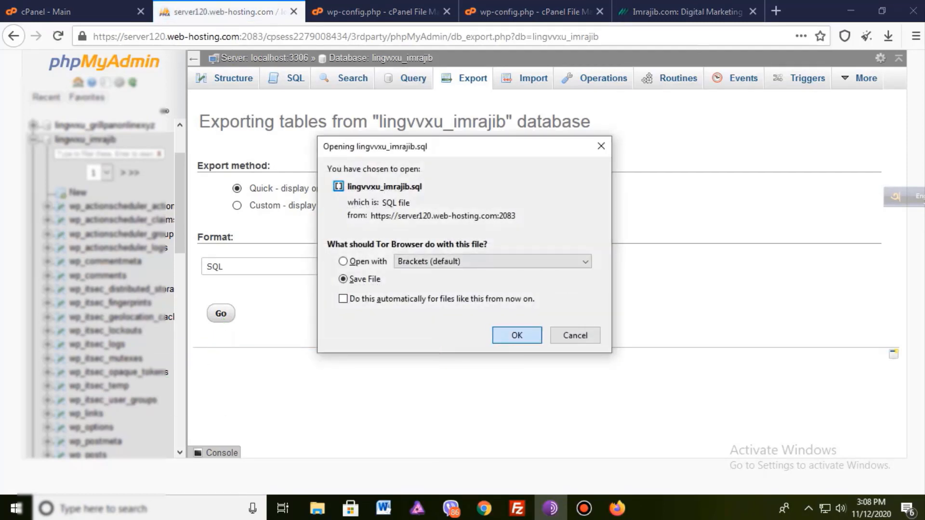
pyautogui.click(349, 302)
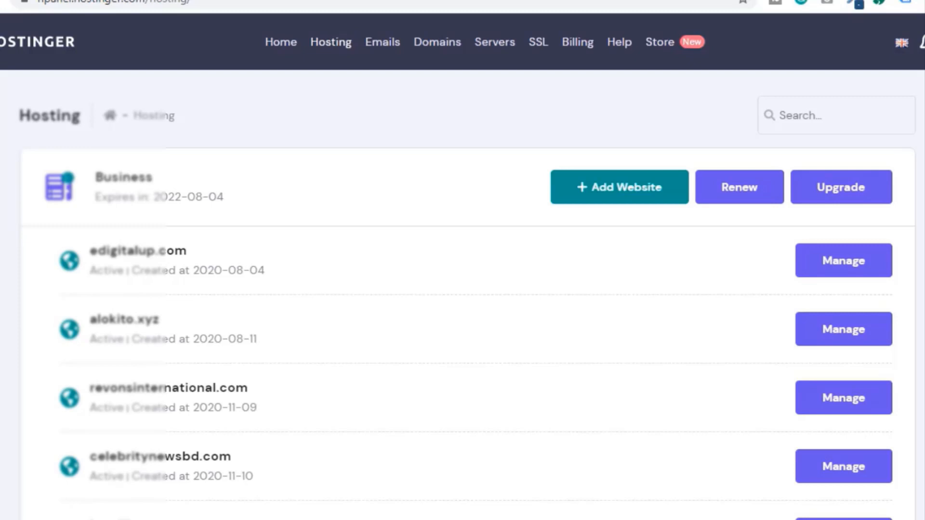
# - Add a new website to the Business hosting plan using the already registered domain imrajib.com
pyautogui.click(619, 187)
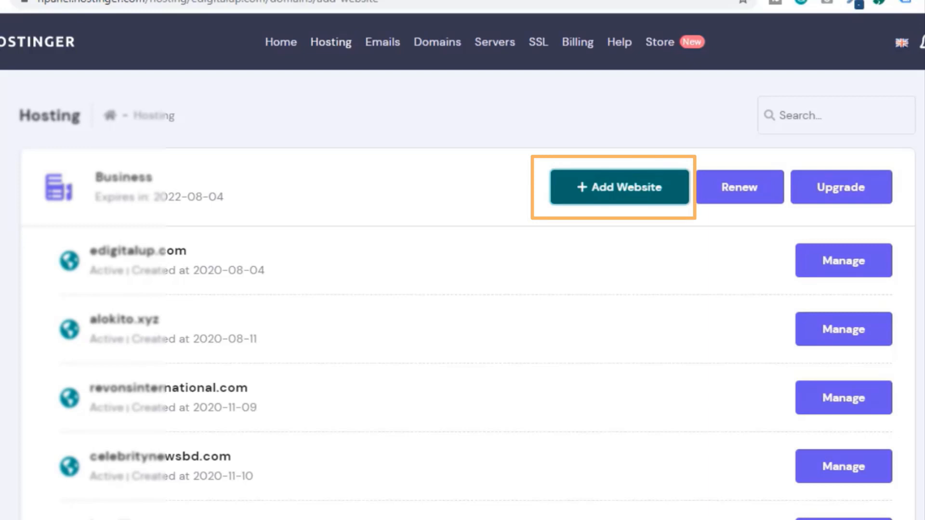
pyautogui.click(522, 336)
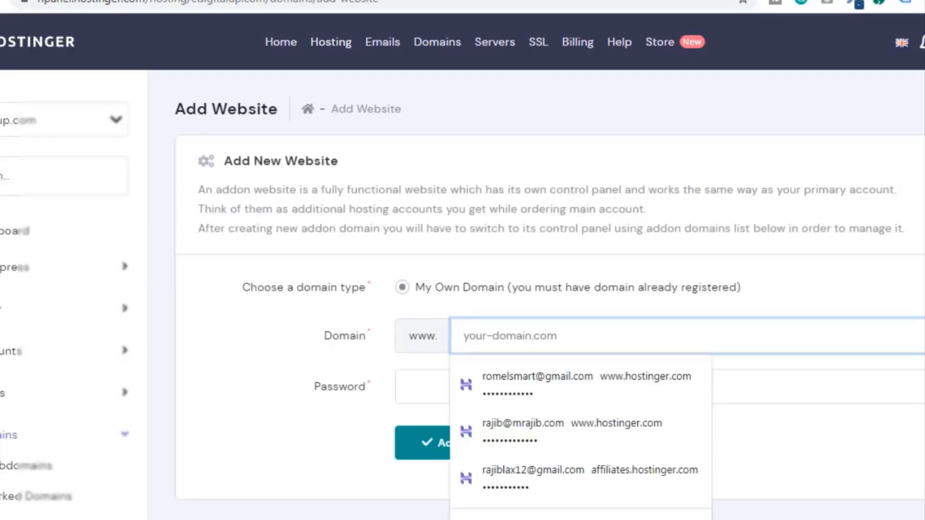
pyautogui.write('imrajib.c')
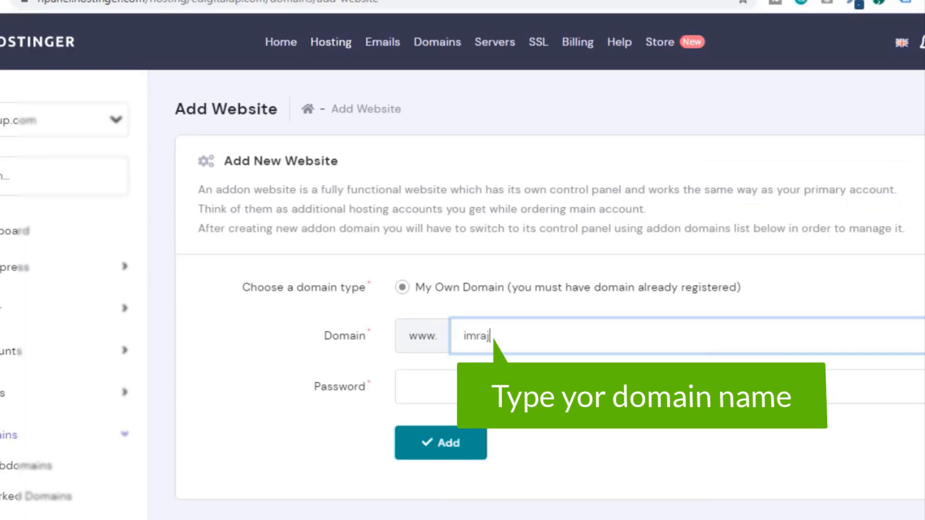
pyautogui.write('om')
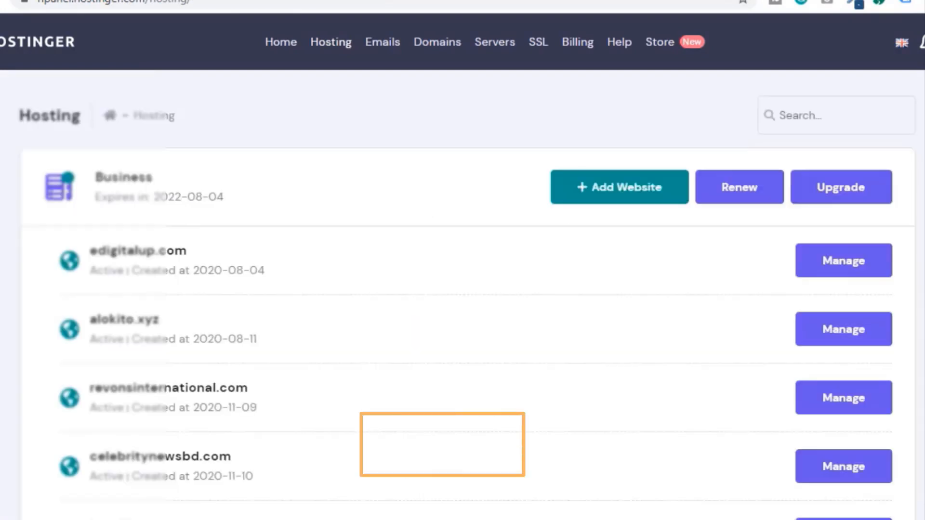
# - Open the File Manager of the imrajib.com hosting account and go into its public_html folder
pyautogui.scroll(-2, 462, 289)
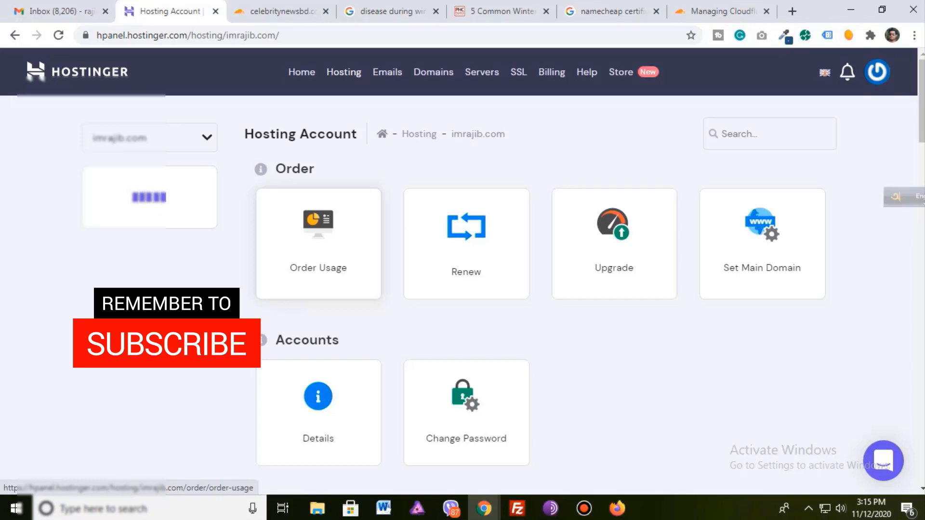
pyautogui.scroll(-3, 318, 265)
pyautogui.scroll(-3, 317, 289)
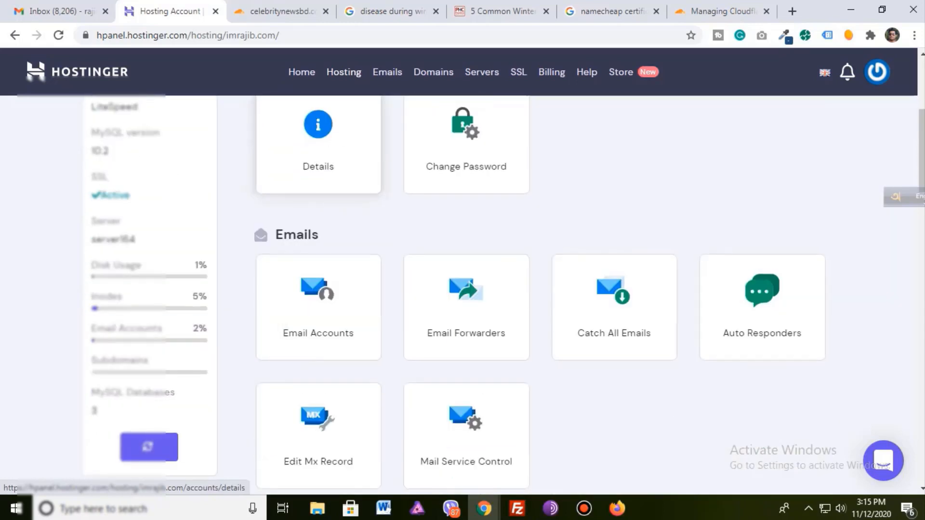
pyautogui.scroll(-12, 462, 289)
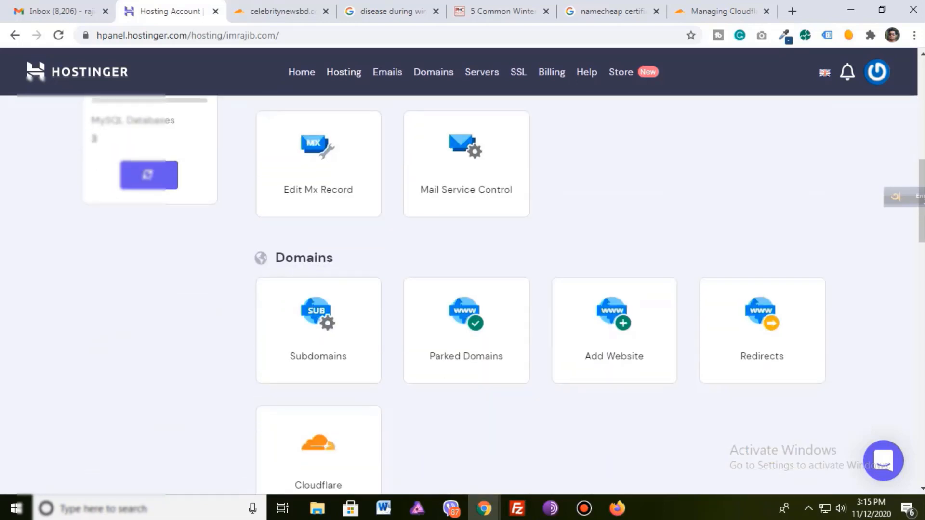
pyautogui.scroll(-5, 463, 289)
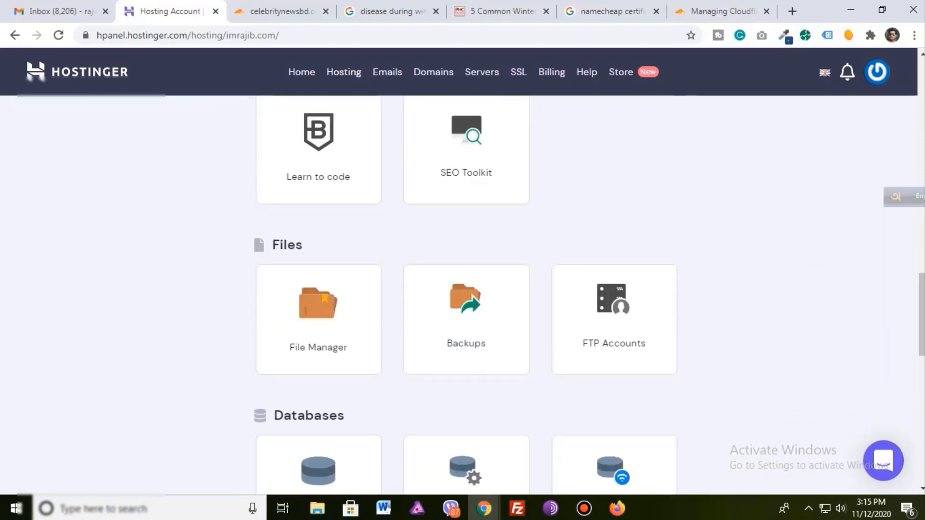
pyautogui.click(318, 318)
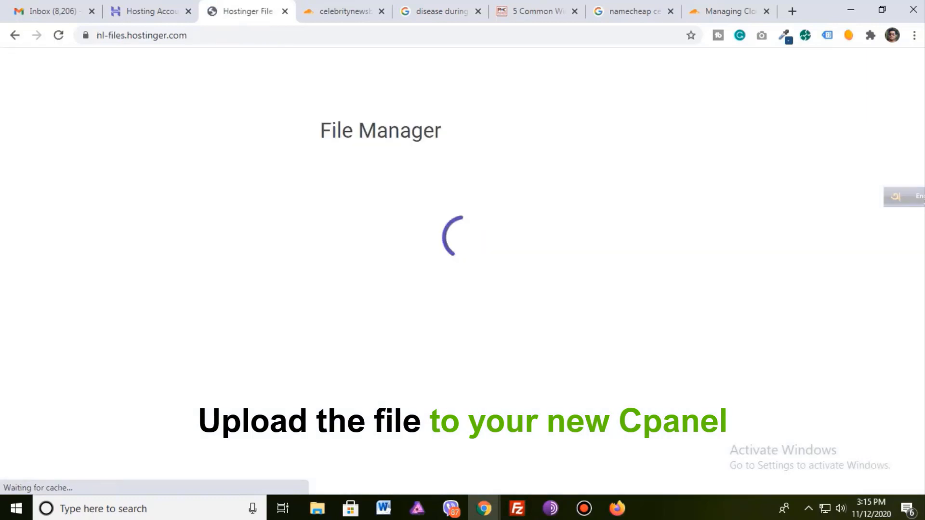
pyautogui.click(329, 133)
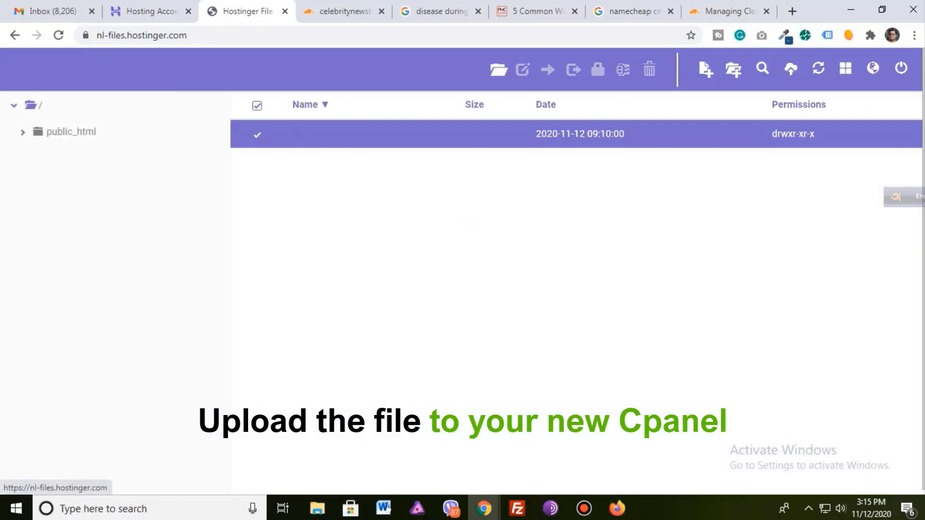
pyautogui.doubleClick(329, 134)
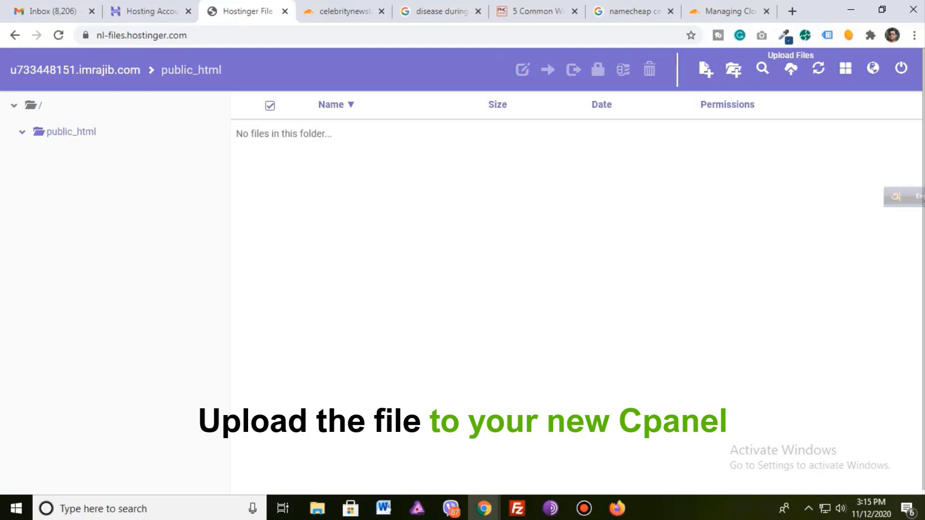
# - Upload the Facebook.zip archive to /public_html
pyautogui.click(790, 69)
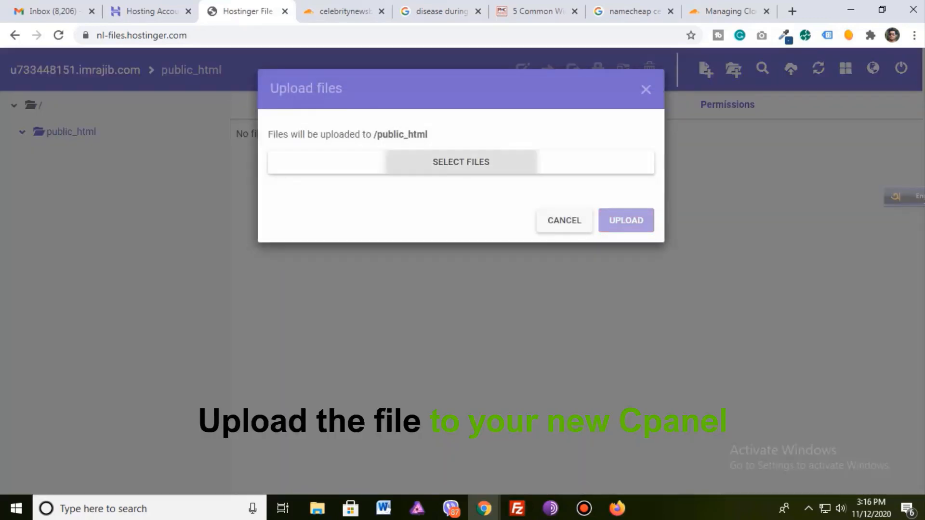
pyautogui.click(464, 162)
pyautogui.click(166, 154)
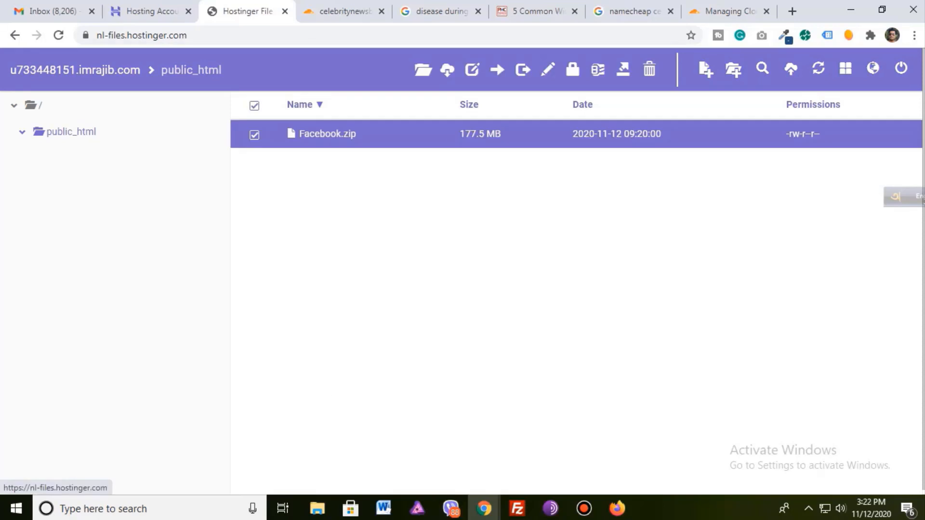
# - Extract Facebook.zip into a folder named Facebook inside public_html
pyautogui.rightClick(332, 135)
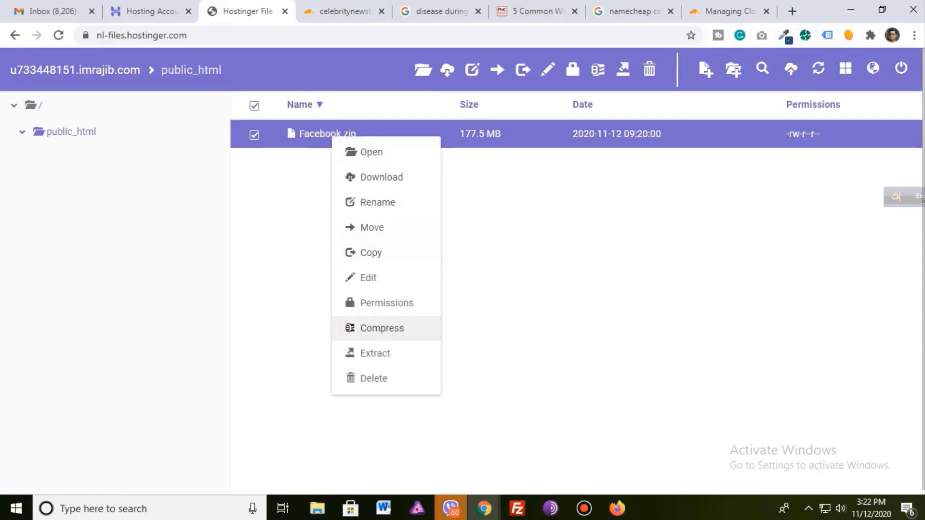
pyautogui.click(375, 353)
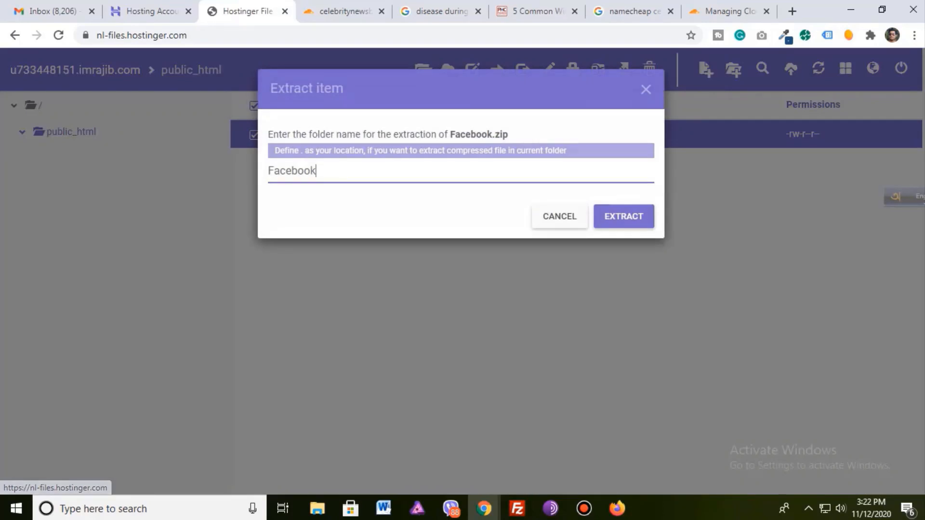
pyautogui.click(624, 216)
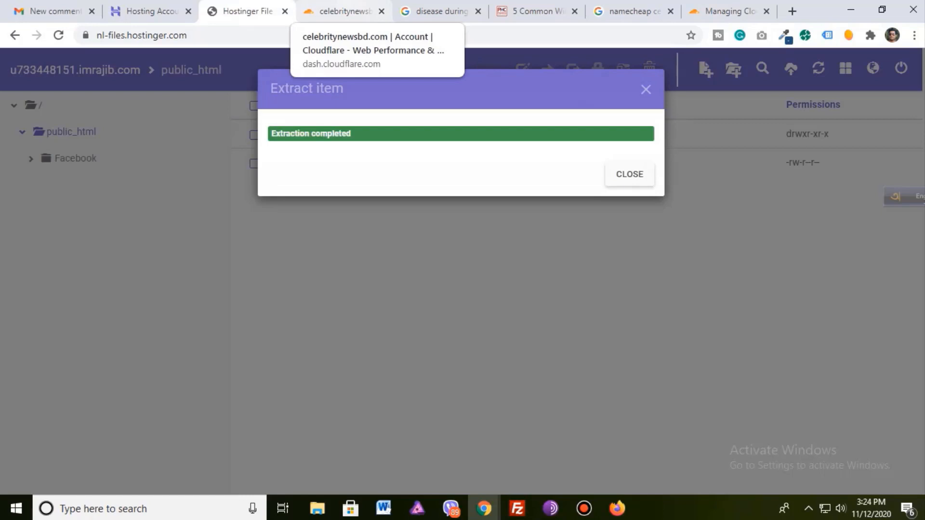
pyautogui.click(629, 174)
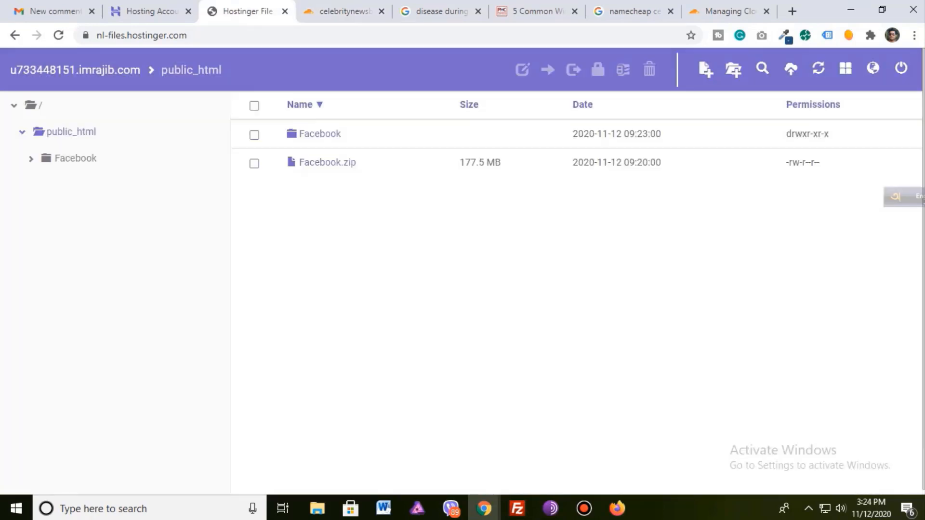
# - Move everything in the extracted Facebook folder to /public_html and review the files in that destination folder
pyautogui.doubleClick(320, 134)
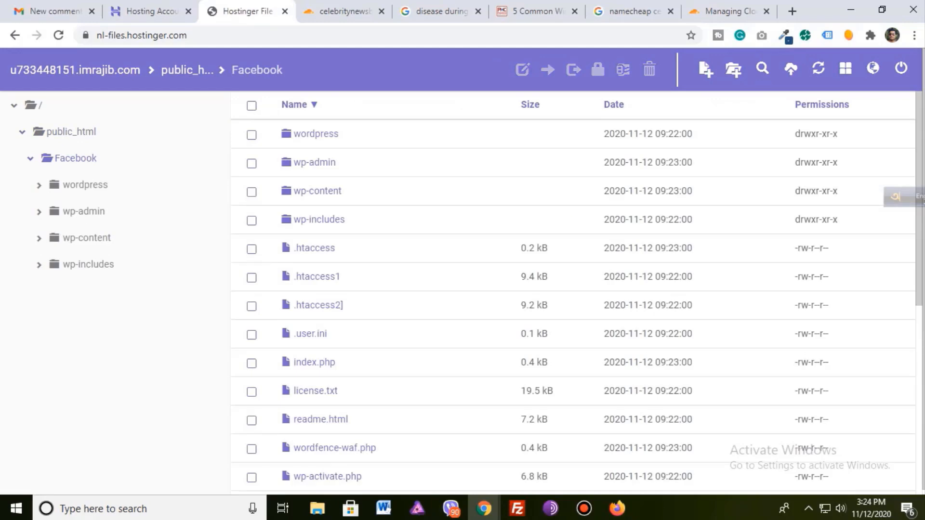
pyautogui.click(251, 106)
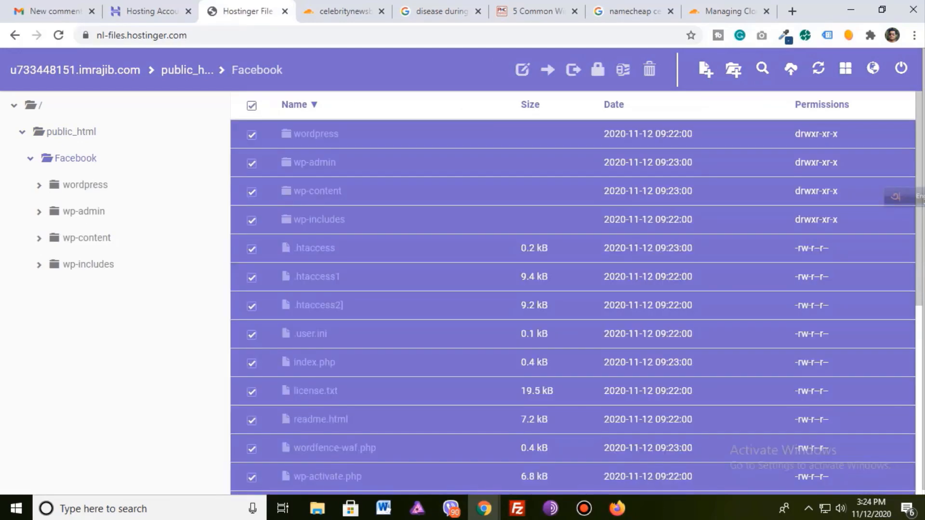
pyautogui.scroll(-8, 573, 293)
pyautogui.scroll(8, 572, 293)
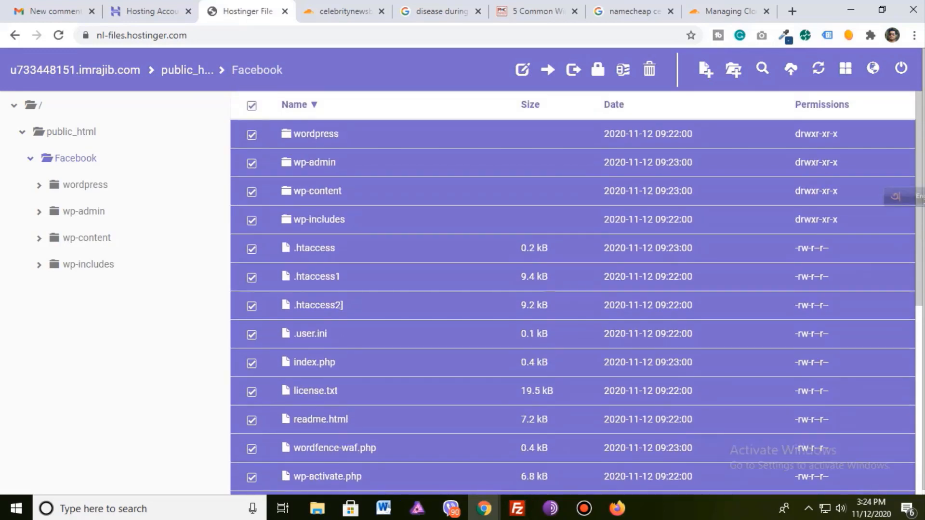
pyautogui.click(548, 70)
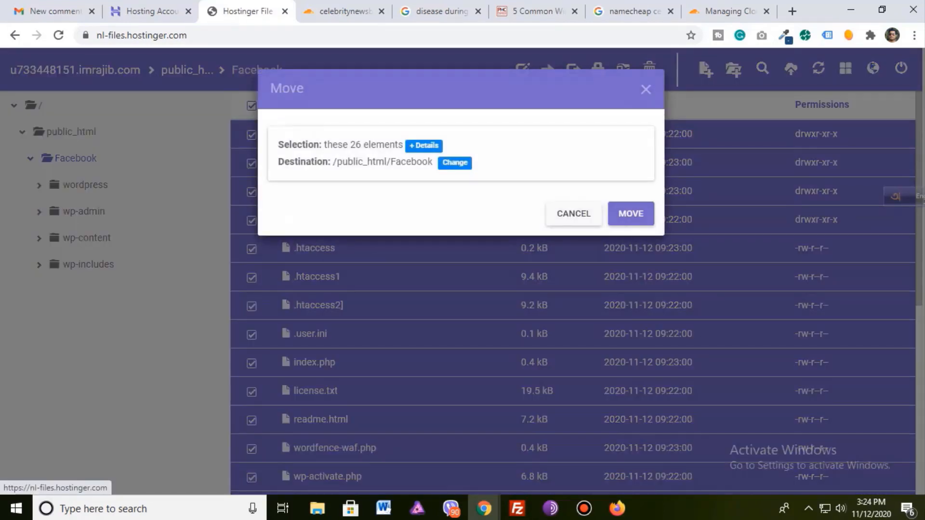
pyautogui.click(455, 163)
pyautogui.click(444, 129)
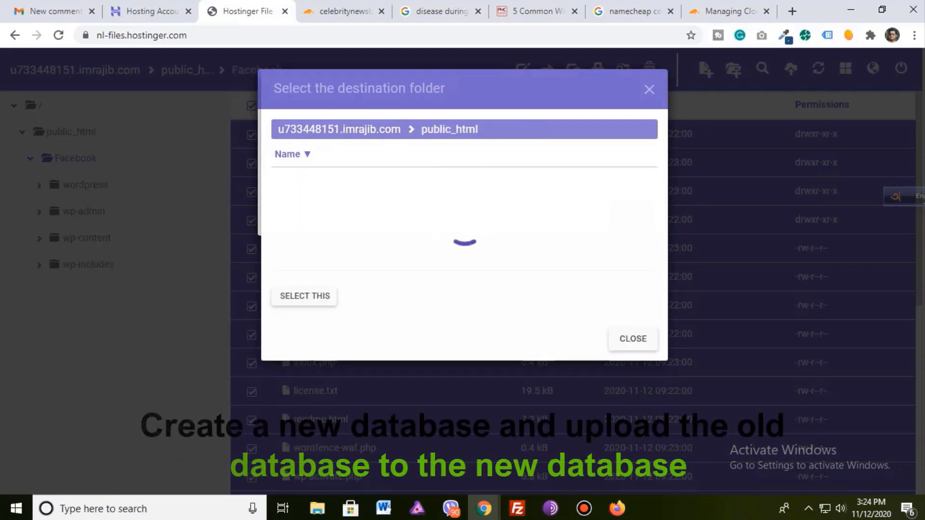
pyautogui.click(305, 235)
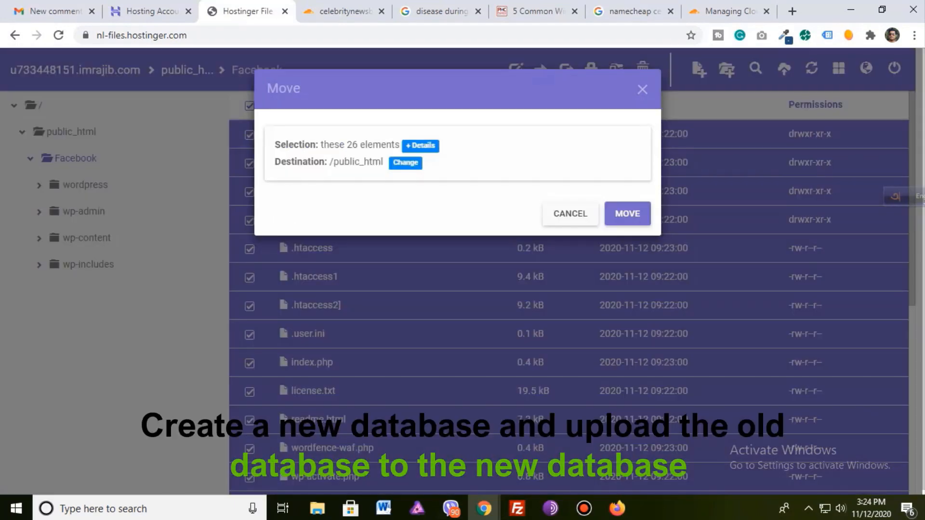
pyautogui.click(627, 213)
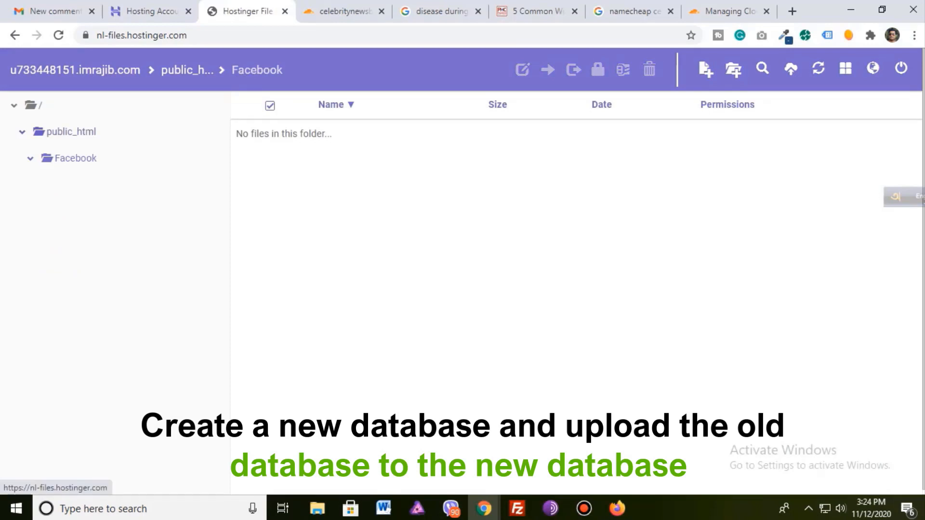
pyautogui.click(71, 131)
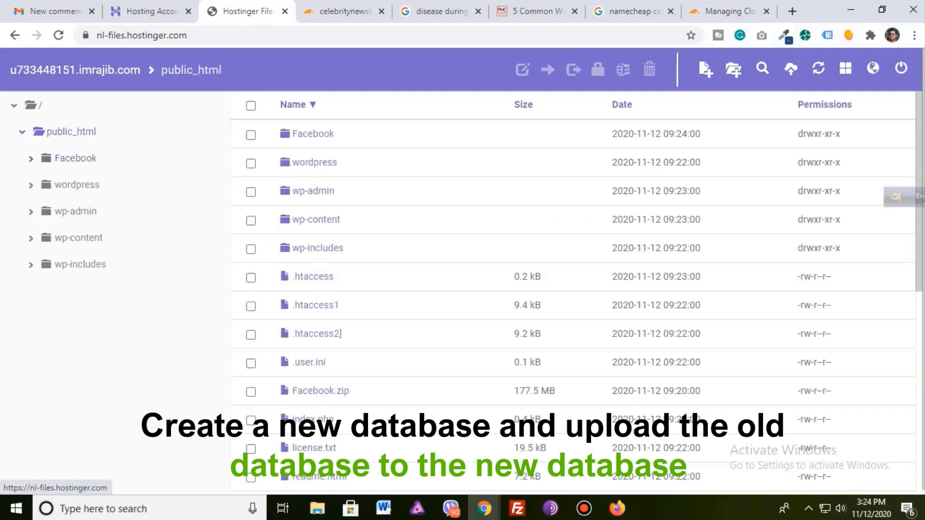
pyautogui.scroll(-9, 574, 294)
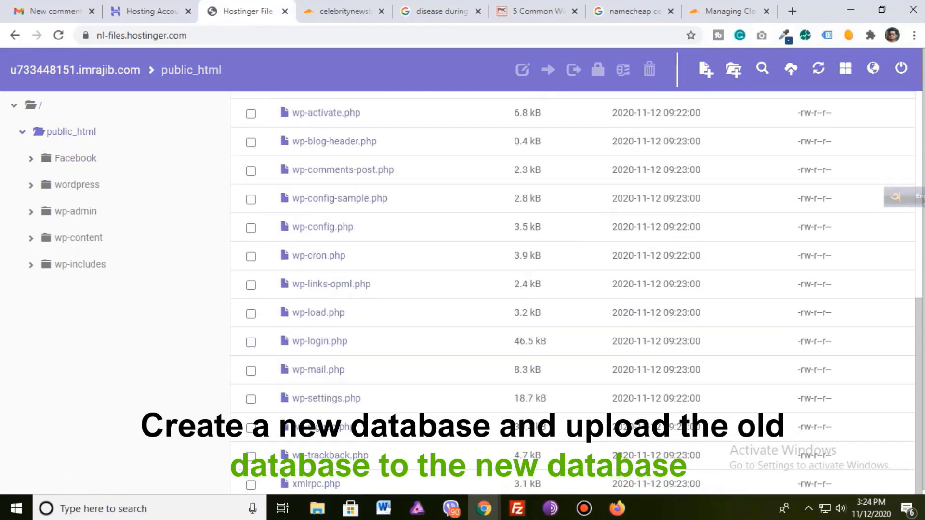
pyautogui.scroll(9, 573, 294)
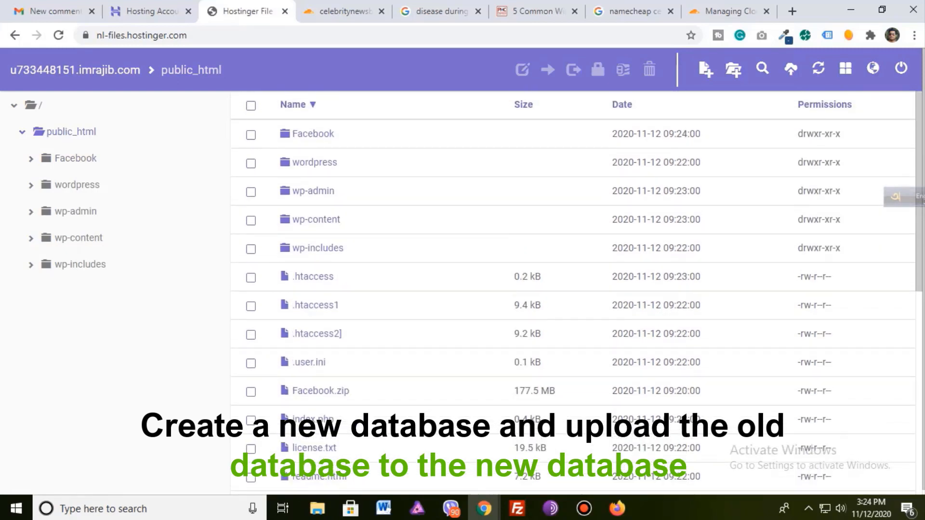
pyautogui.scroll(-4, 574, 294)
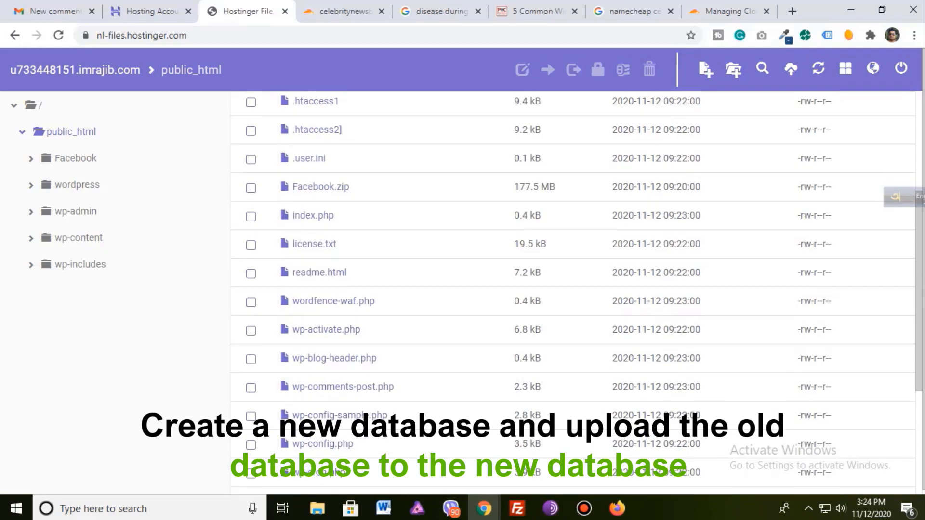
# - Create a new MySQL database named imrajib with its database user in the imrajib.com hosting account
pyautogui.click(151, 11)
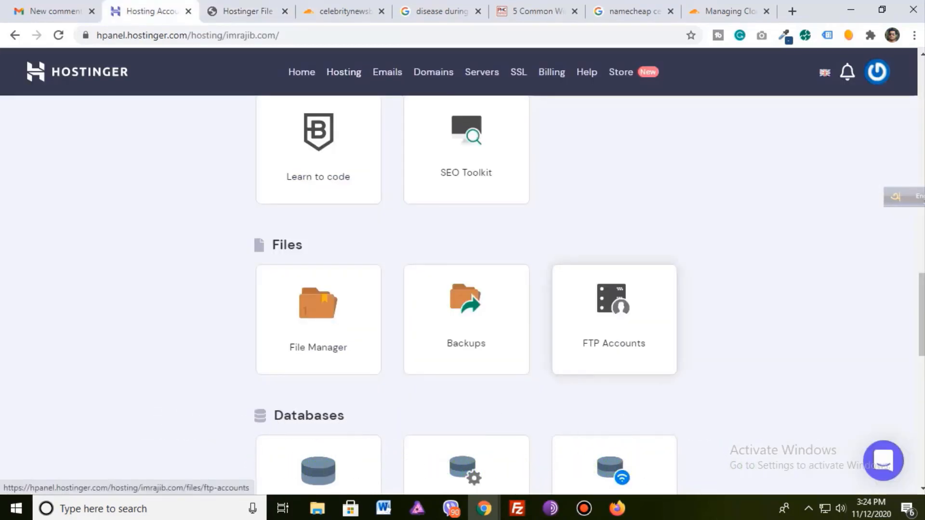
pyautogui.scroll(-4, 614, 313)
pyautogui.scroll(-2, 614, 159)
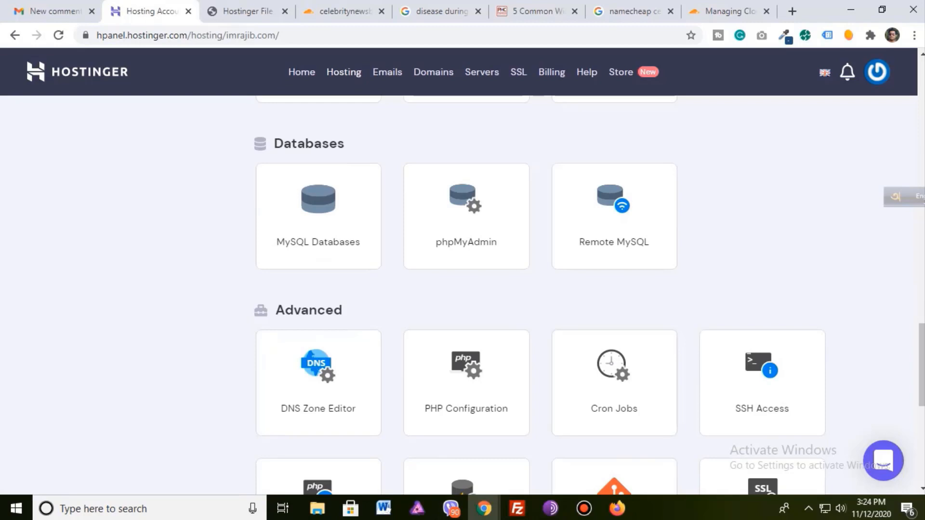
pyautogui.click(318, 217)
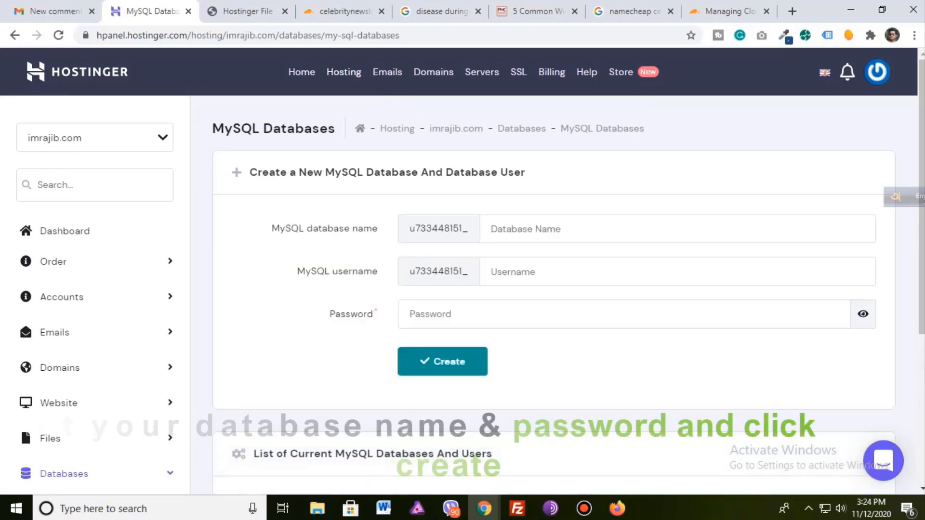
pyautogui.scroll(-5, 539, 229)
pyautogui.scroll(5, 554, 289)
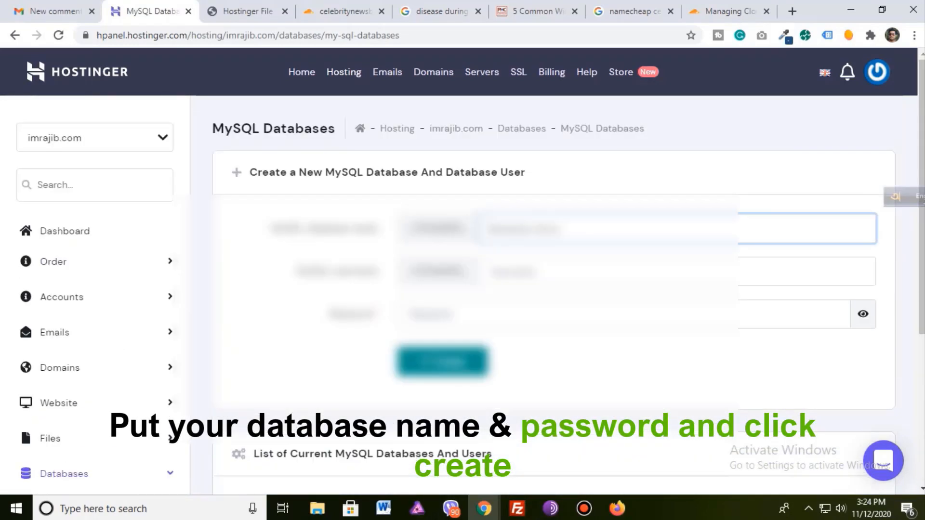
pyautogui.write('imraji')
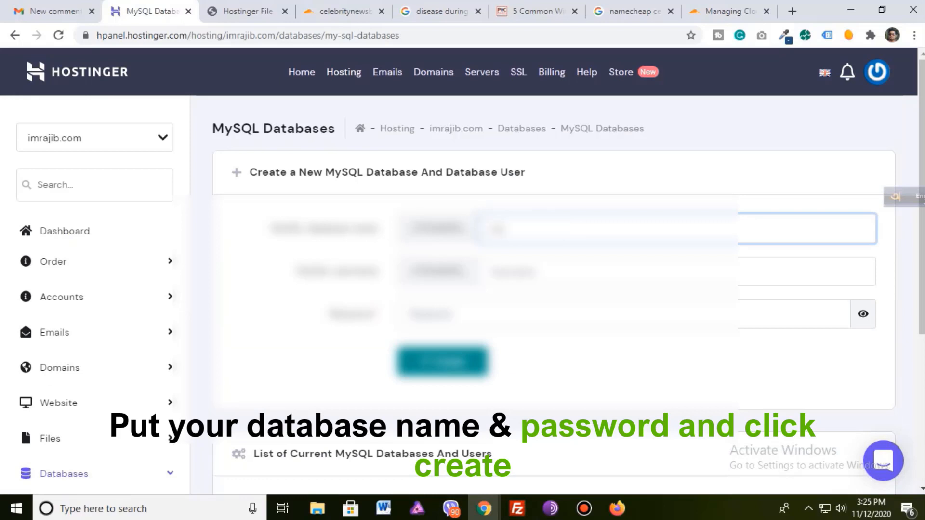
pyautogui.write('b')
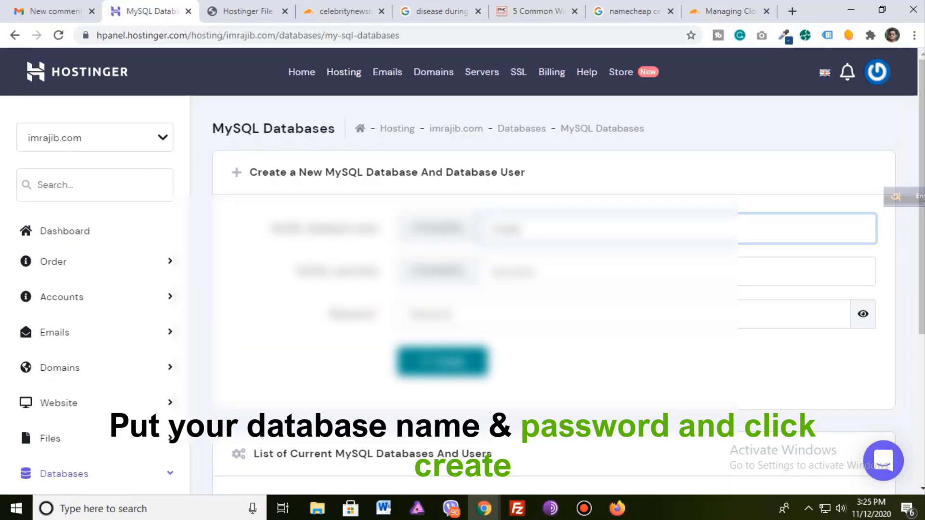
pyautogui.click(602, 271)
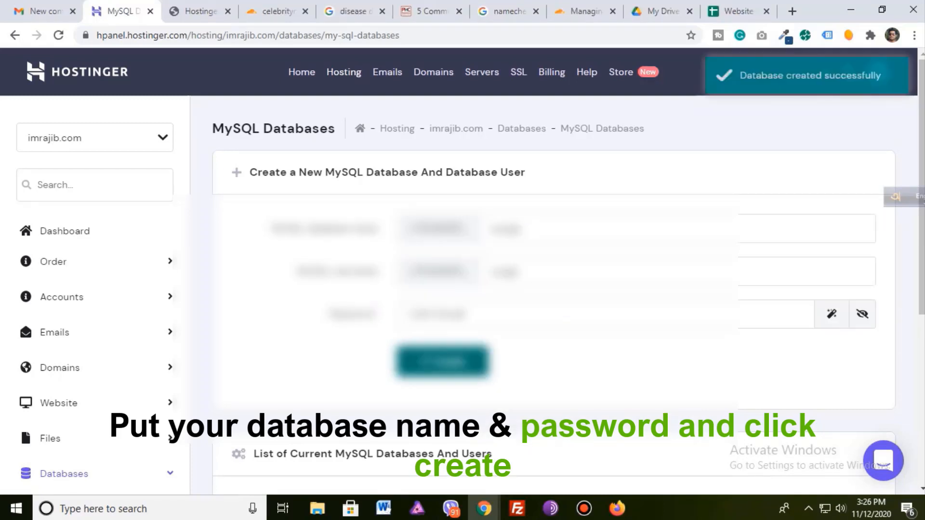
# - Open phpMyAdmin for the newly created imrajib database
pyautogui.scroll(-6, 553, 299)
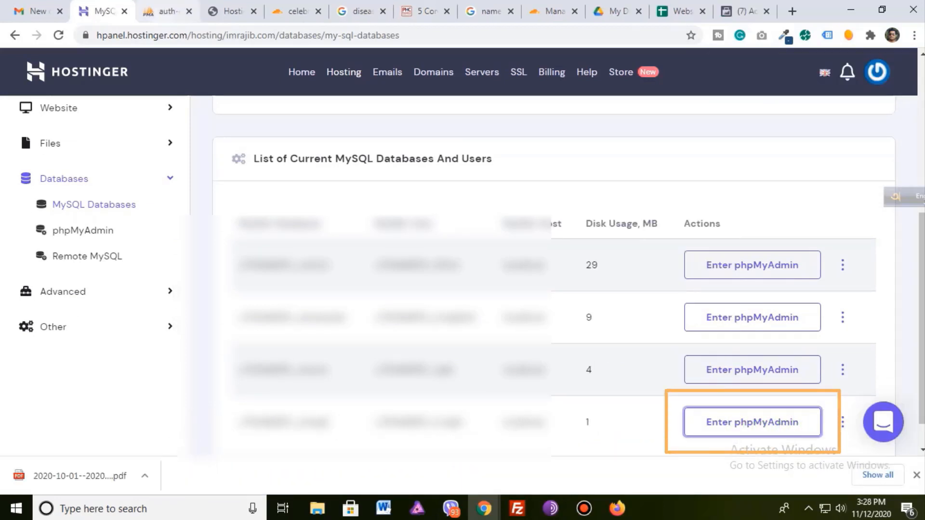
pyautogui.click(167, 11)
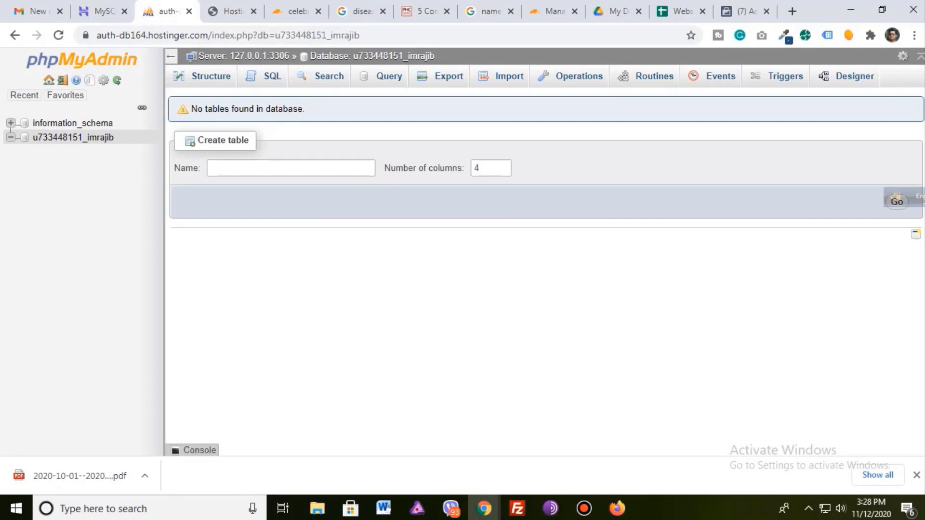
pyautogui.click(916, 475)
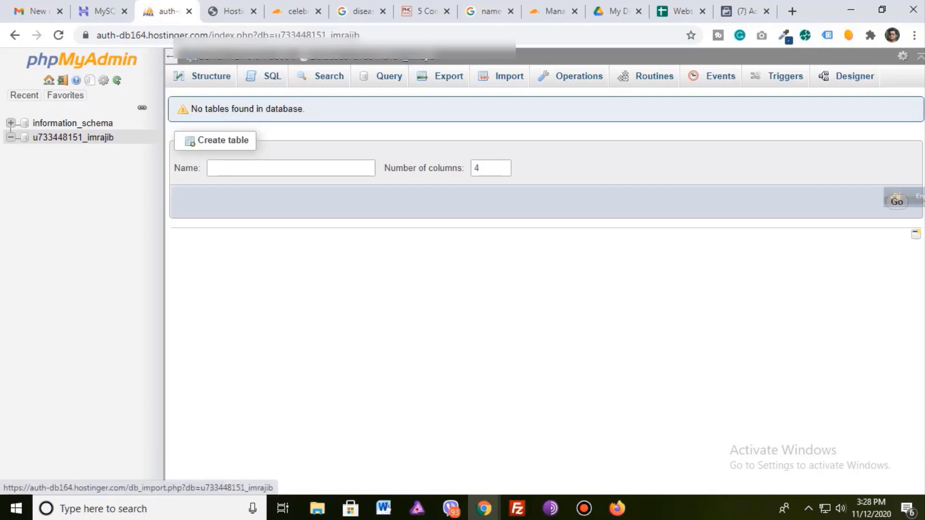
# - Import the backup file lingvvxu_imrajib.sql into the imrajib database in SQL format with the utf-8 character set
pyautogui.click(503, 76)
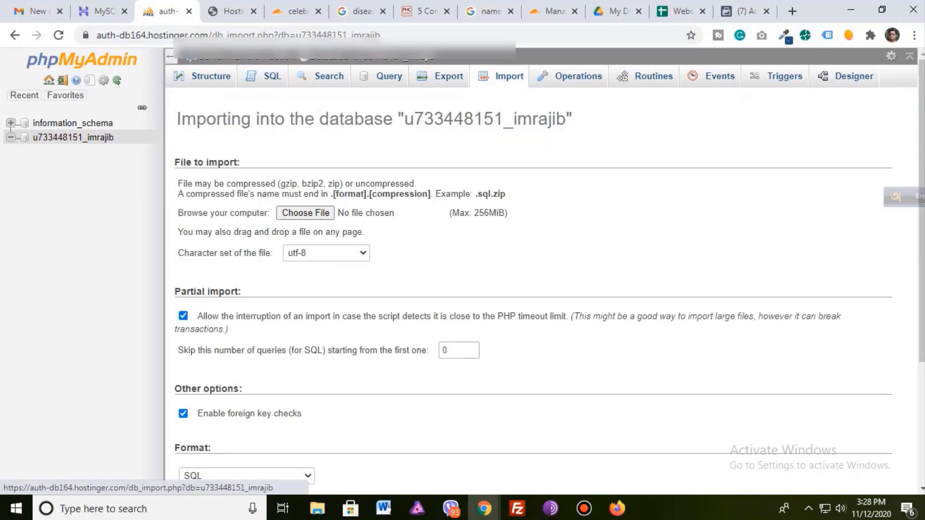
pyautogui.click(305, 212)
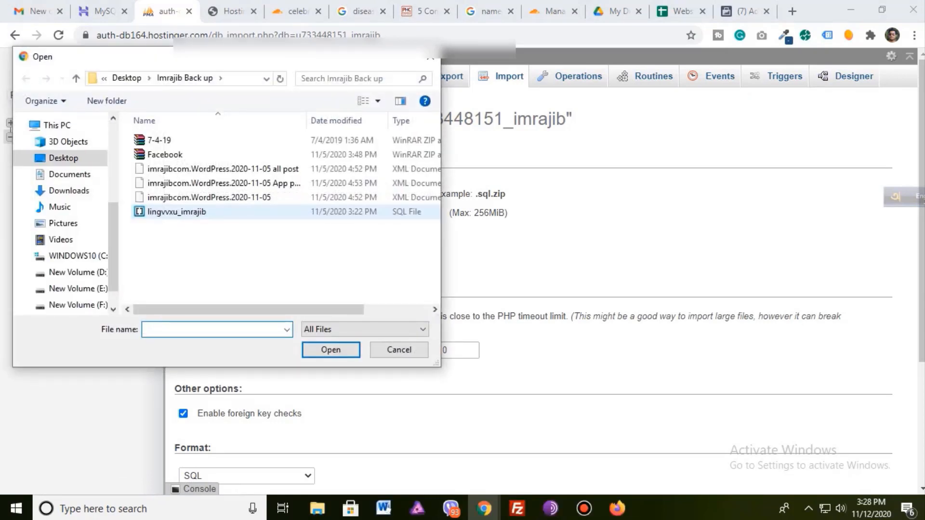
pyautogui.click(305, 212)
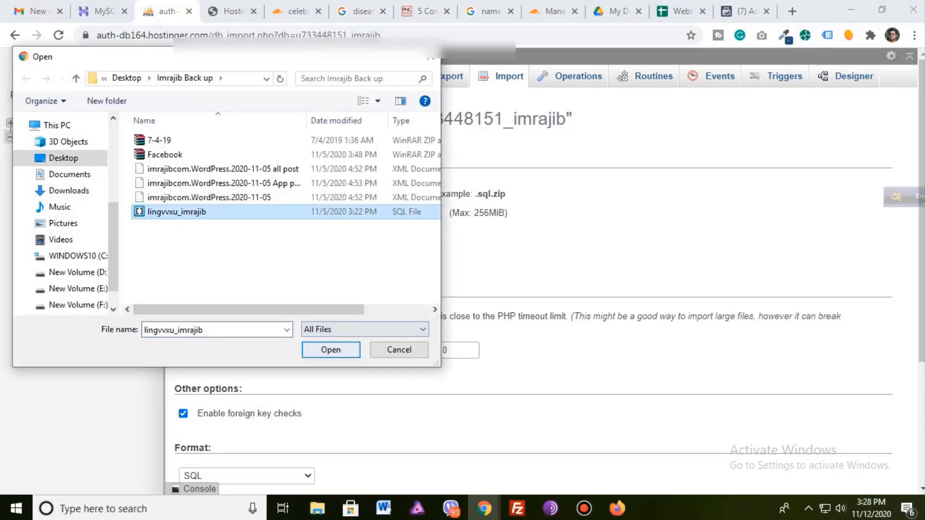
pyautogui.press('Return')
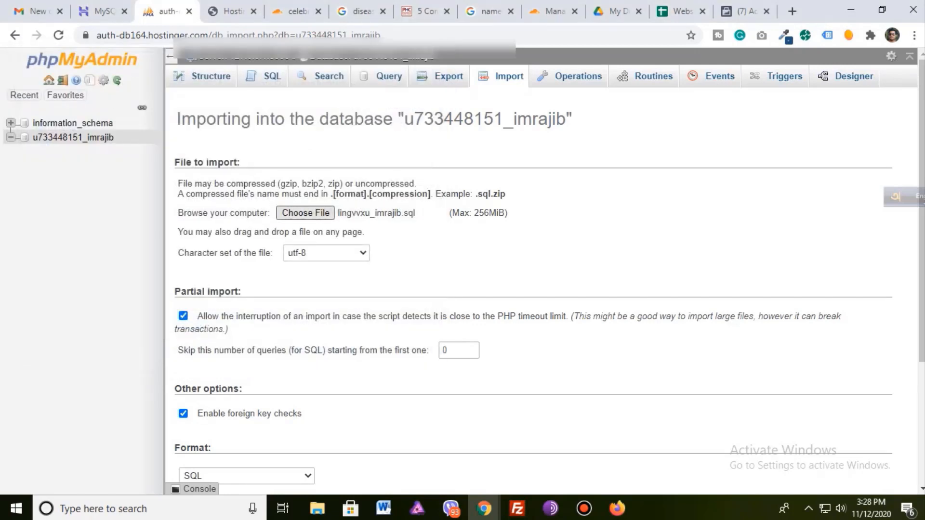
pyautogui.scroll(-4, 532, 289)
pyautogui.click(199, 437)
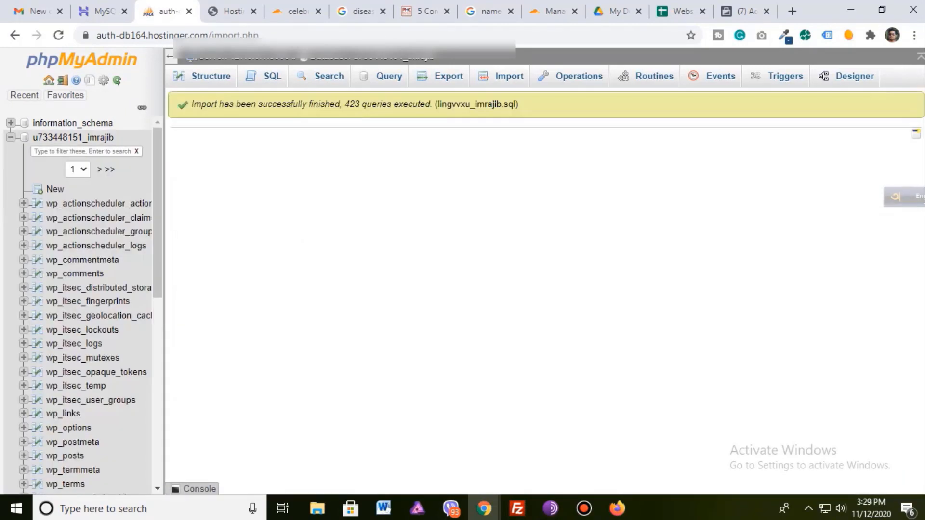
# - Look through the imported WordPress tables and browse the contents of wp_options
pyautogui.scroll(-9, 77, 313)
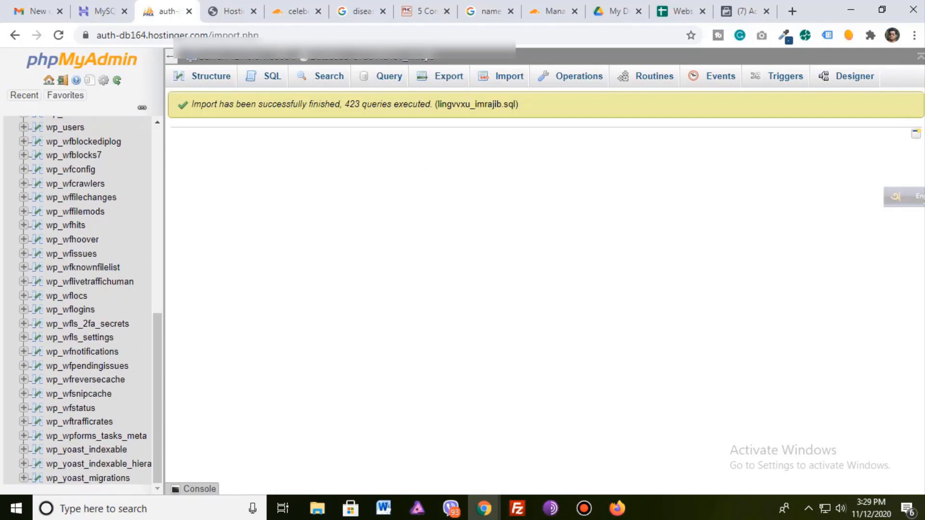
pyautogui.scroll(9, 97, 289)
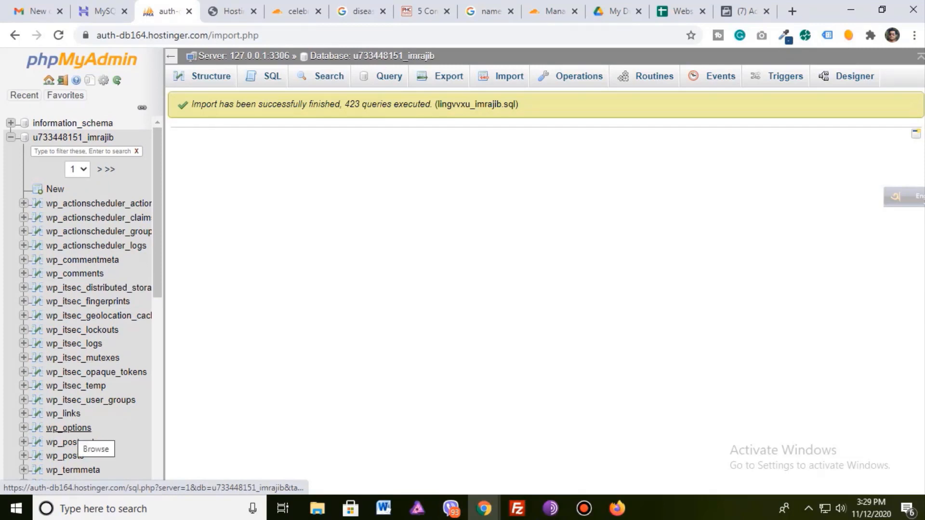
pyautogui.click(72, 429)
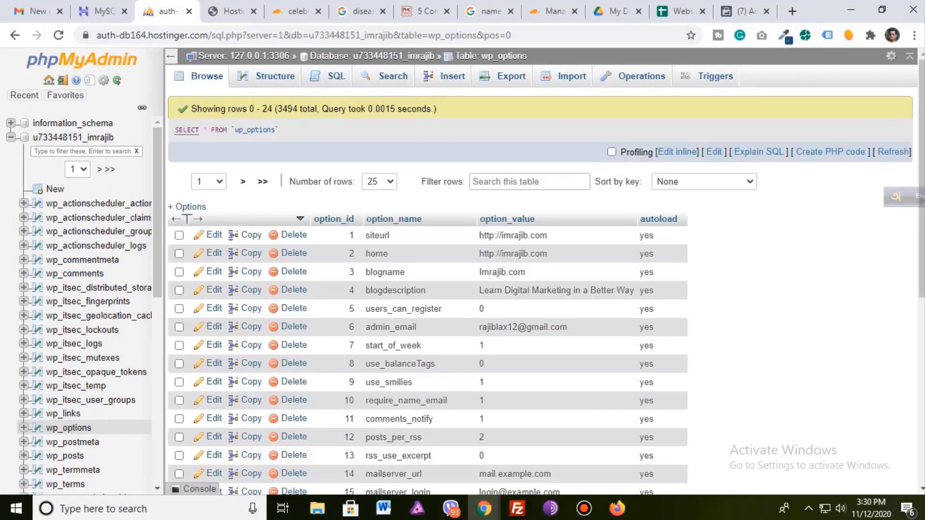
# - Open wp-config.php from public_html for editing in the Hostinger File Manager
pyautogui.hotkey('ctrl', 'Tab')
pyautogui.scroll(5, 573, 289)
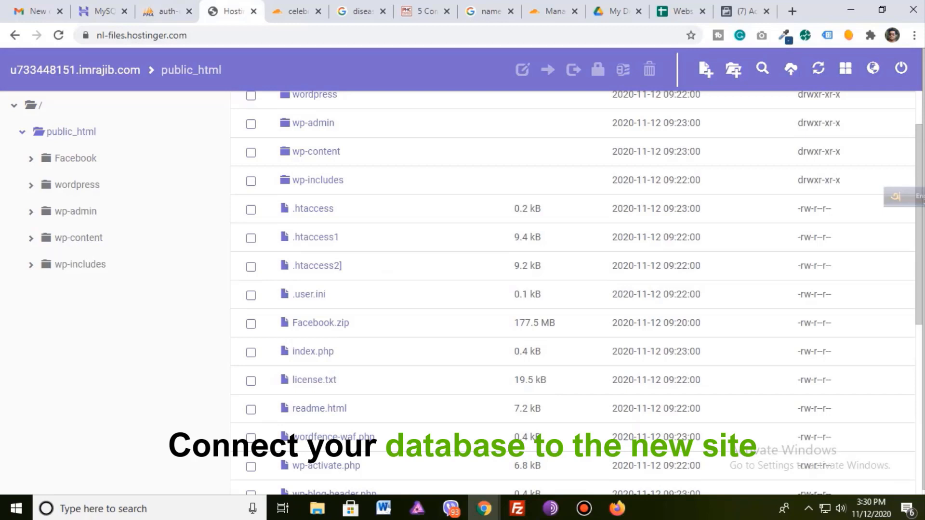
pyautogui.scroll(2, 573, 289)
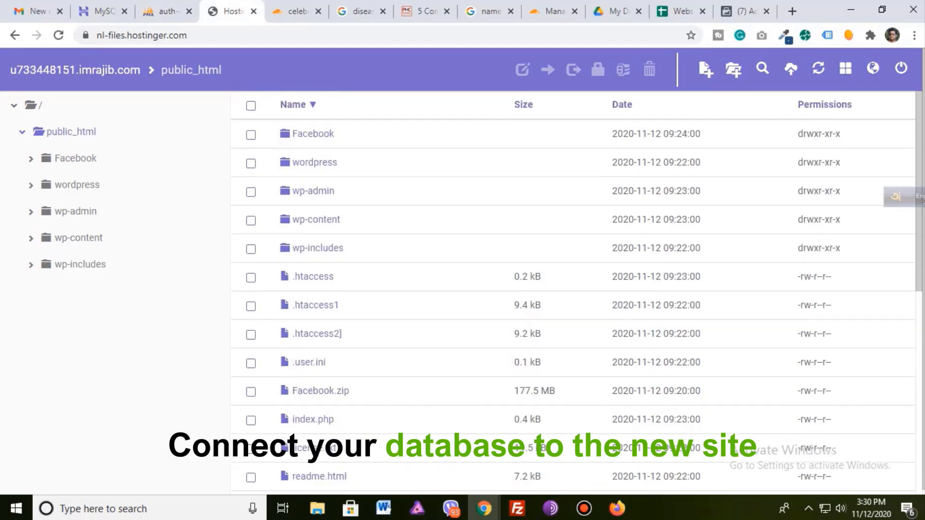
pyautogui.scroll(-3, 573, 289)
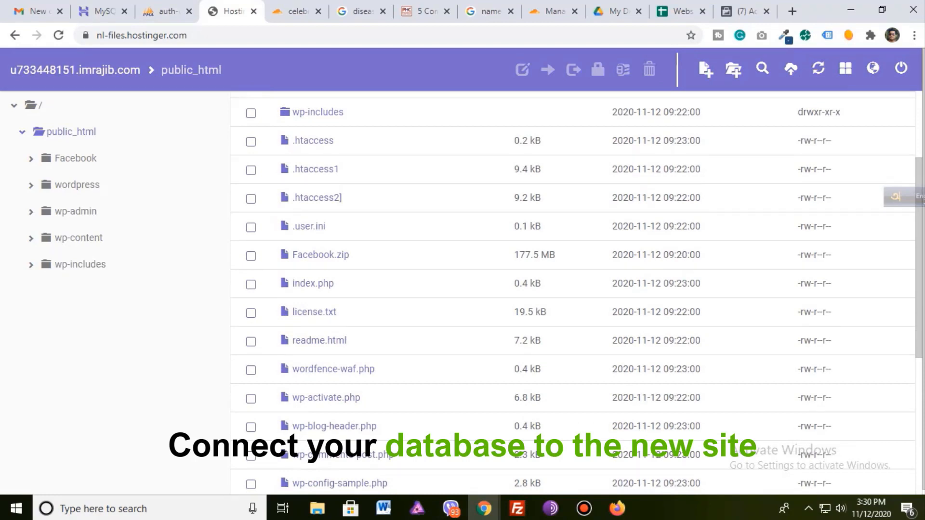
pyautogui.scroll(-3, 574, 289)
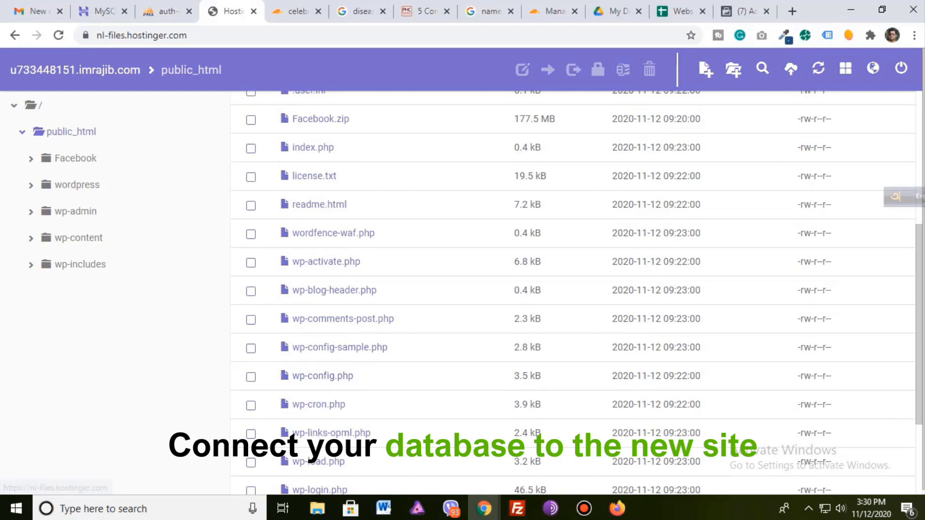
pyautogui.click(323, 376)
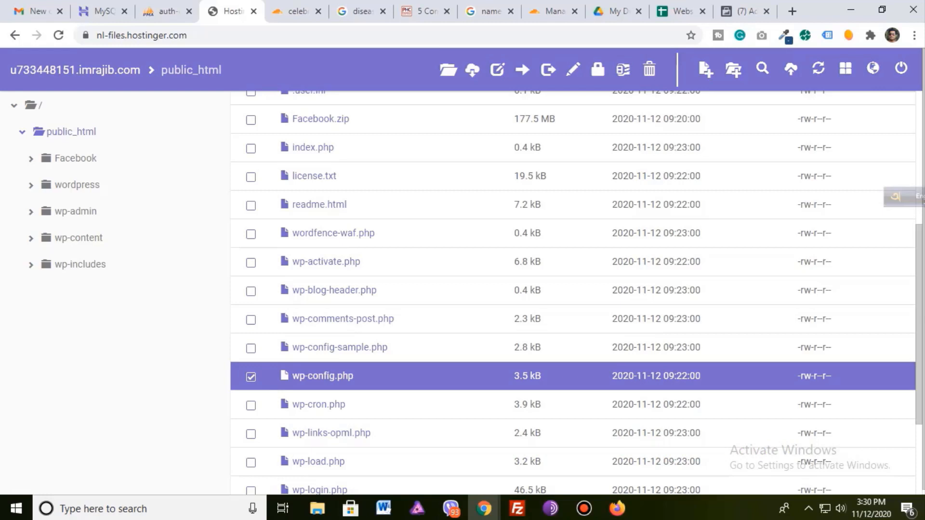
pyautogui.rightClick(385, 376)
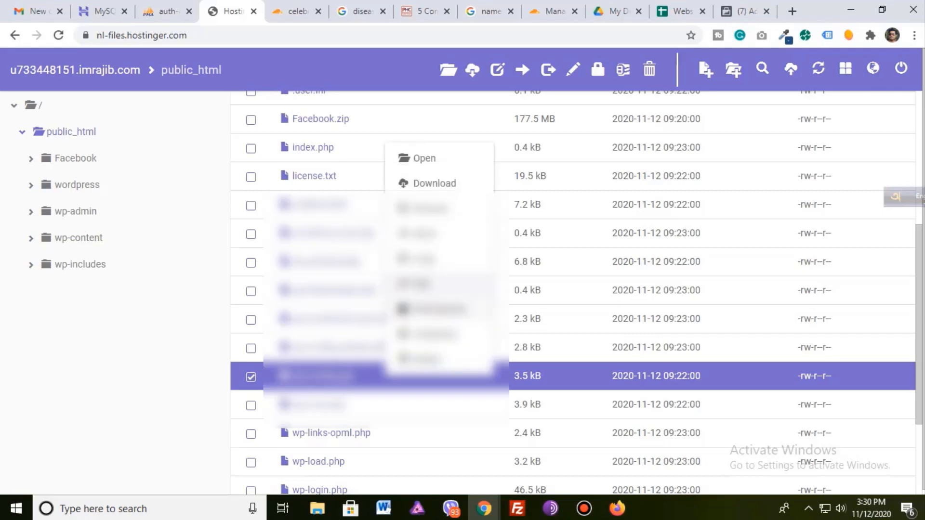
pyautogui.click(419, 283)
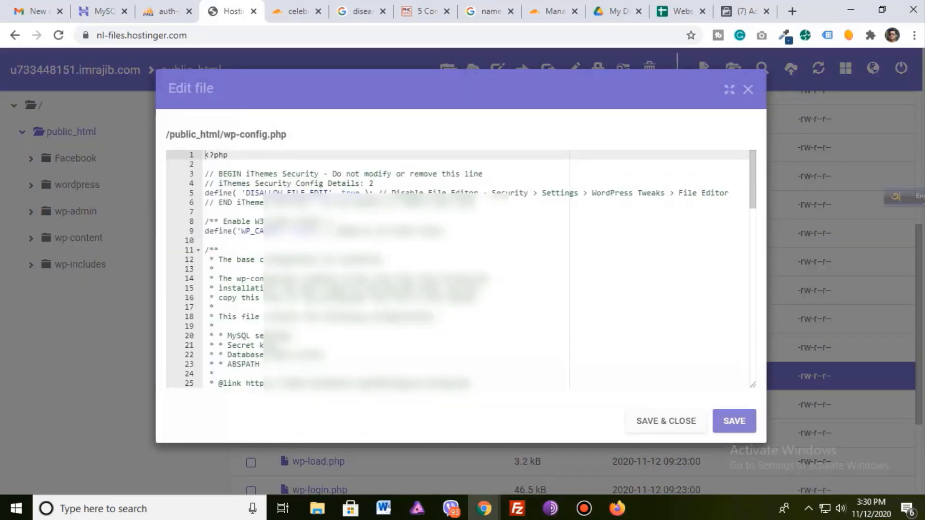
# - Locate the MySQL settings in wp-config.php, look up the new imrajib database name in the hosting account, and select the DB_NAME value
pyautogui.scroll(-10, 457, 270)
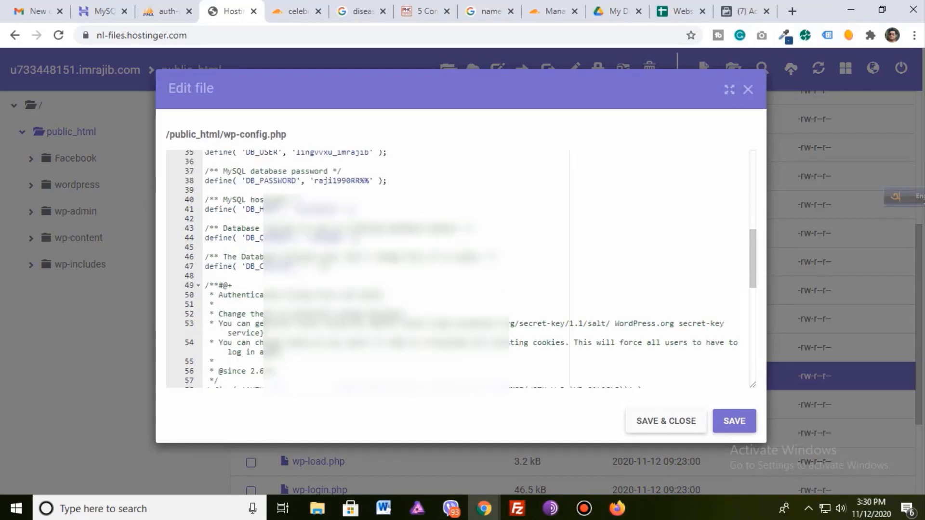
pyautogui.scroll(-3, 458, 270)
pyautogui.scroll(7, 457, 270)
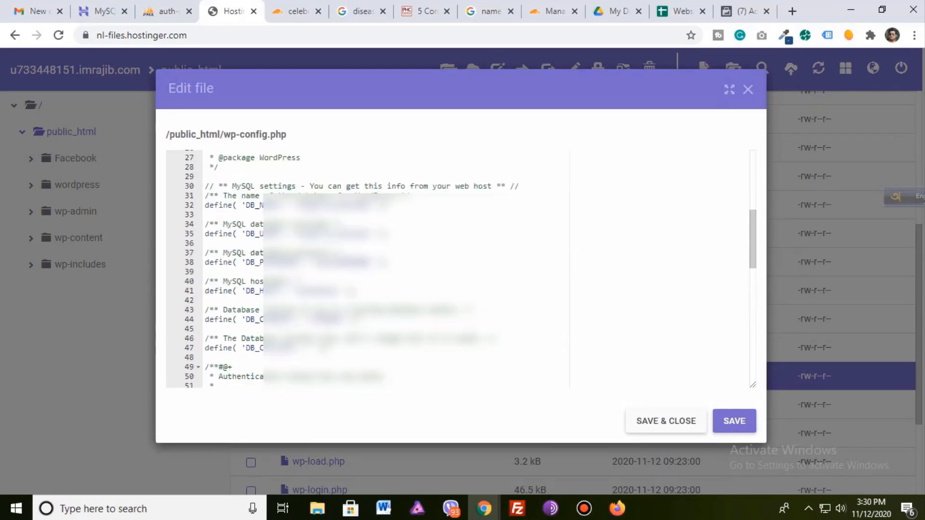
pyautogui.scroll(1, 457, 270)
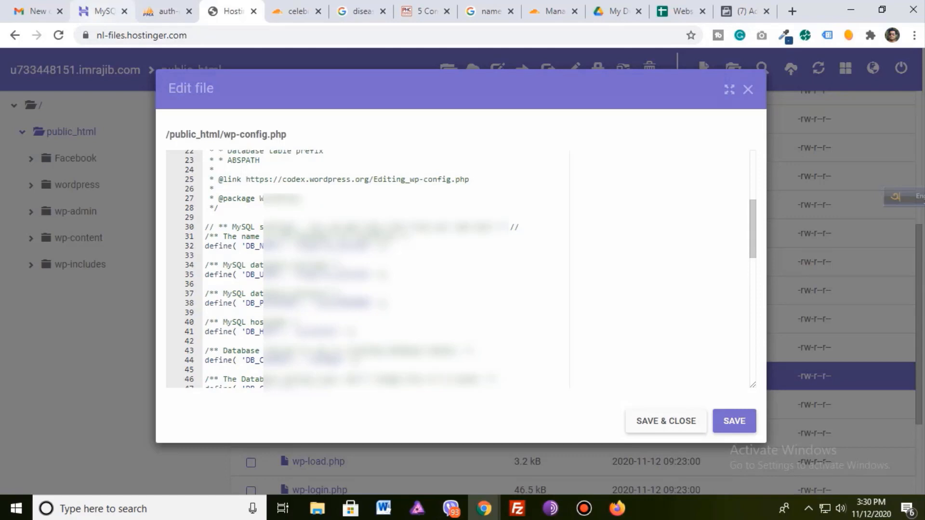
pyautogui.click(97, 11)
pyautogui.moveTo(240, 422); pyautogui.dragTo(329, 422)
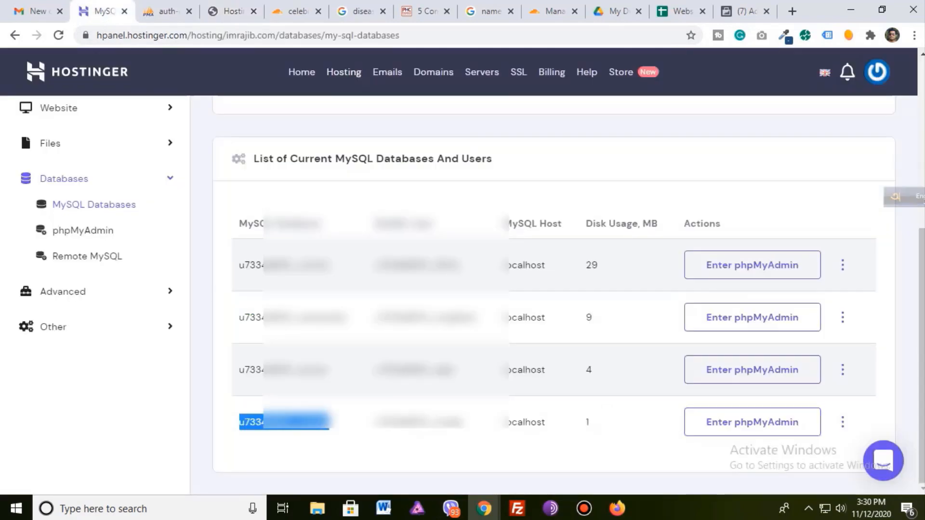
pyautogui.click(166, 11)
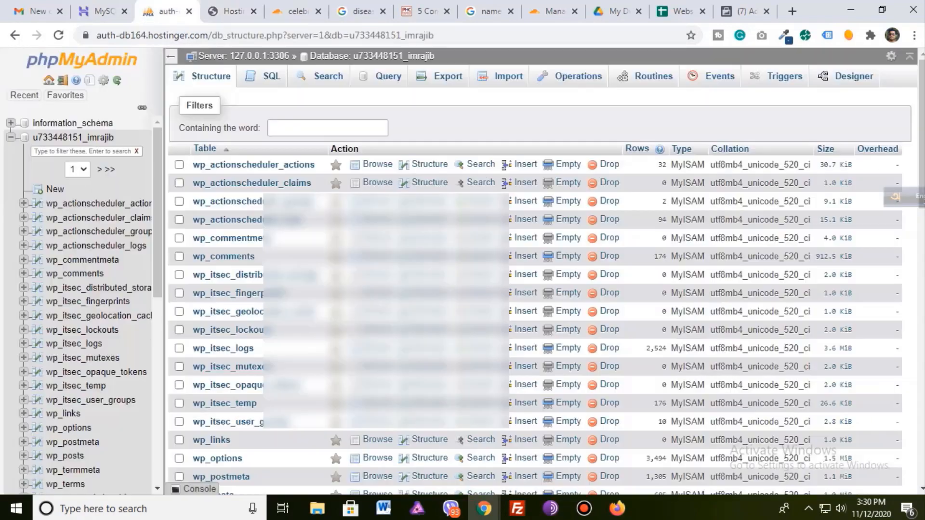
pyautogui.click(189, 11)
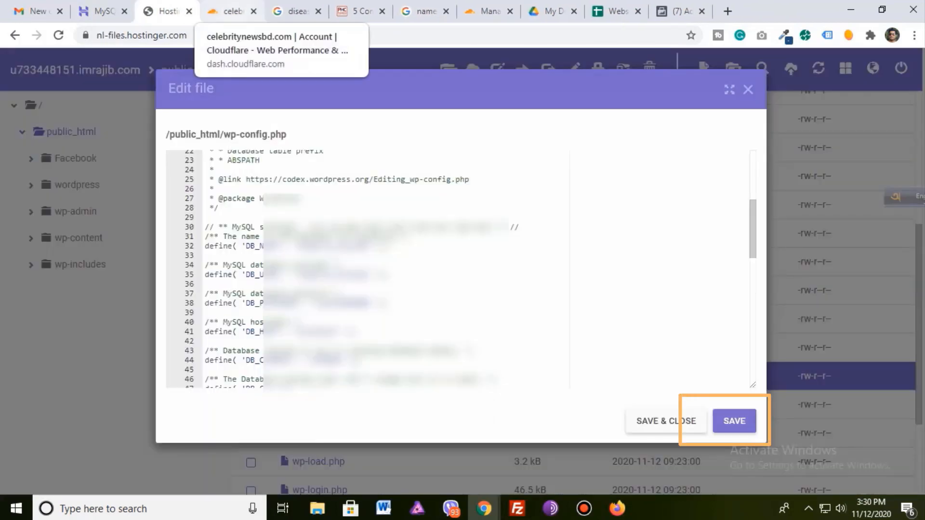
pyautogui.moveTo(295, 246); pyautogui.dragTo(375, 245)
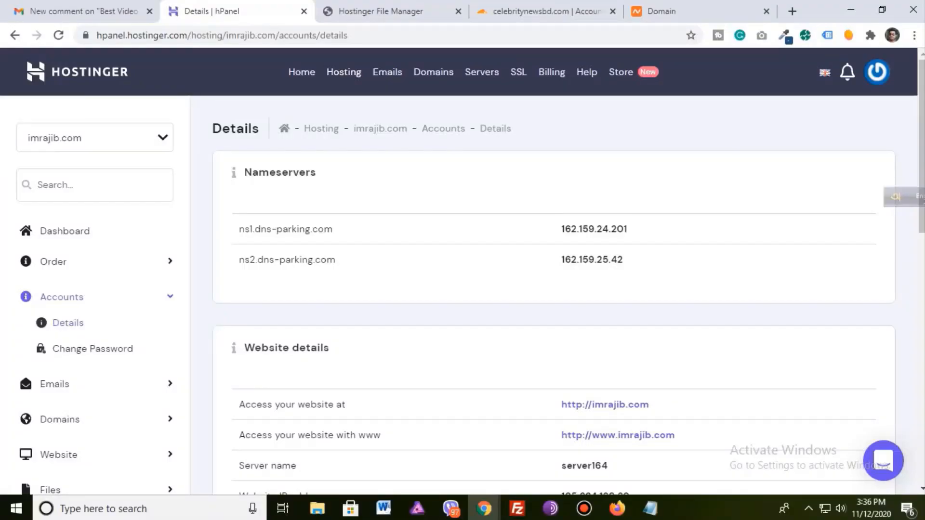
# - Copy ns1.dns-parking.com from the Hostinger account details and set it as the first custom nameserver of imrajib.com in Namecheap
pyautogui.moveTo(333, 230)
pyautogui.mouseDown()
pyautogui.moveTo(239, 230)
pyautogui.moveTo(333, 230)
pyautogui.mouseUp()
pyautogui.hotkey('ctrl', 'c')
pyautogui.click(336, 260)
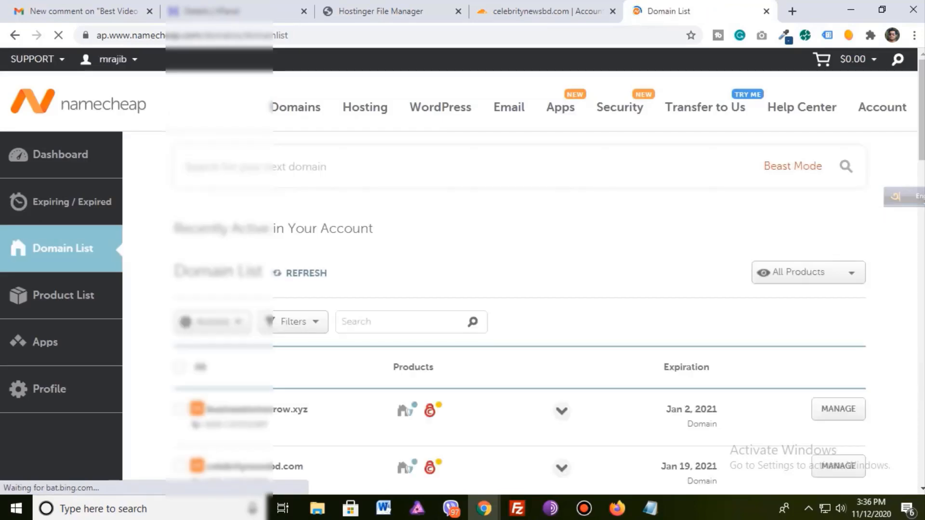
pyautogui.scroll(-6, 520, 270)
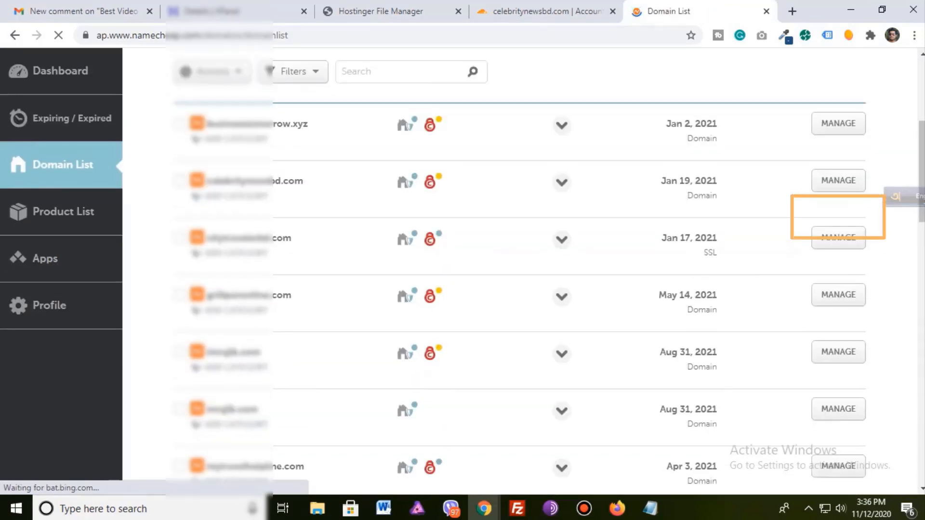
pyautogui.scroll(-3, 520, 269)
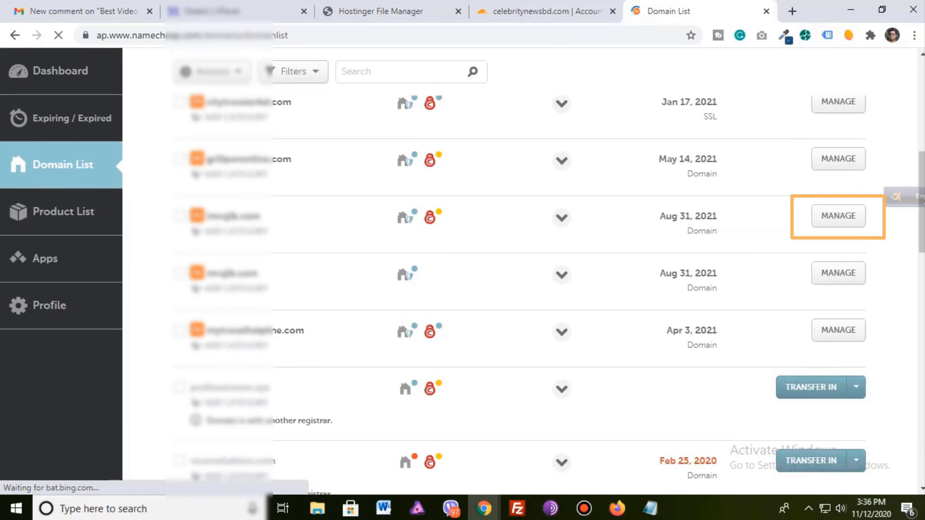
pyautogui.click(838, 215)
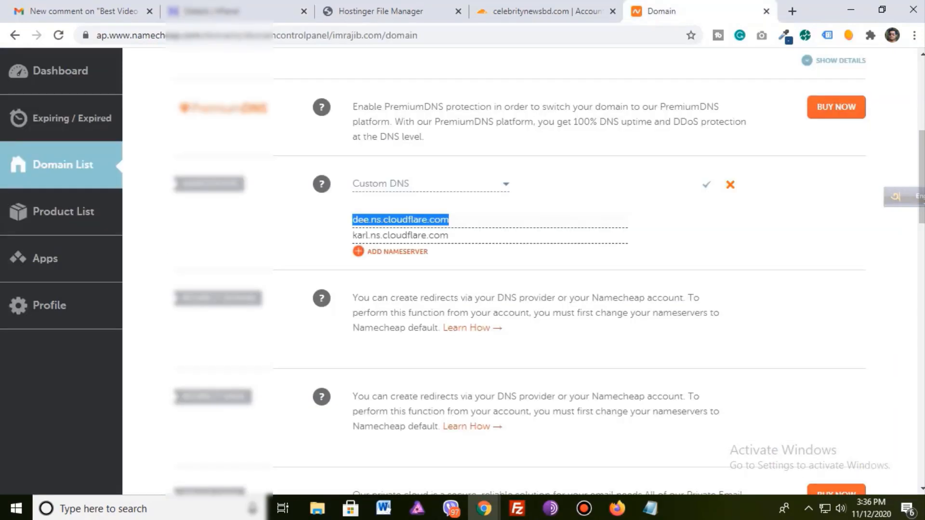
pyautogui.hotkey('ctrl', 'v')
# - Set the second custom nameserver of imrajib.com to ns2.dns-parking.com, taken from the Hostinger details, and save the nameservers
pyautogui.click(236, 11)
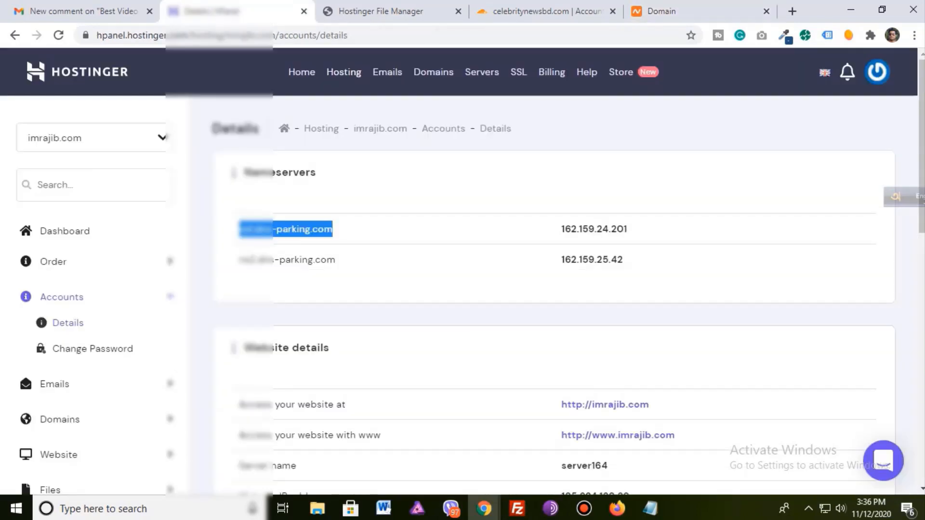
pyautogui.moveTo(239, 260); pyautogui.dragTo(448, 235)
pyautogui.click(662, 11)
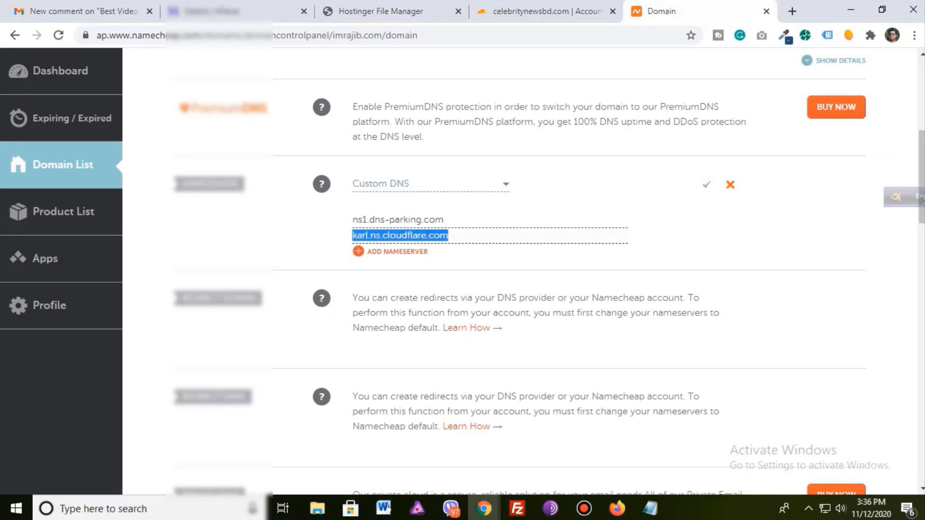
pyautogui.write('ns2.dns-parking.com')
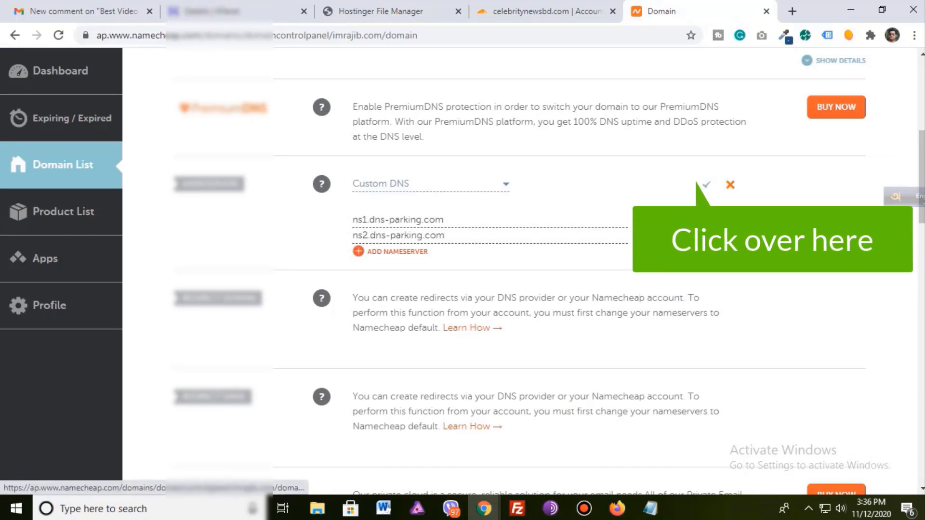
pyautogui.click(706, 185)
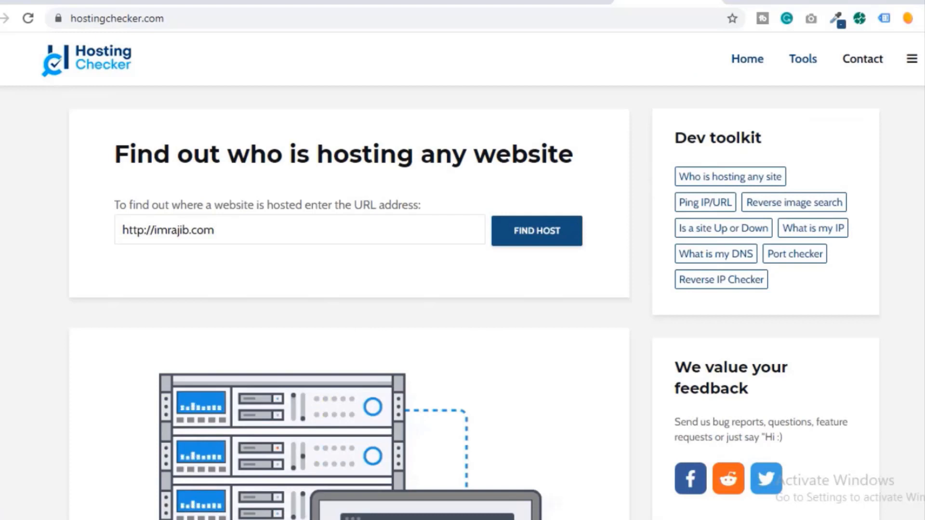
# - Look up the hosting provider of imrajib.com on hostingchecker.com and highlight the hosted-by line
pyautogui.moveTo(154, 230); pyautogui.dragTo(121, 231)
pyautogui.press('BackSpace')
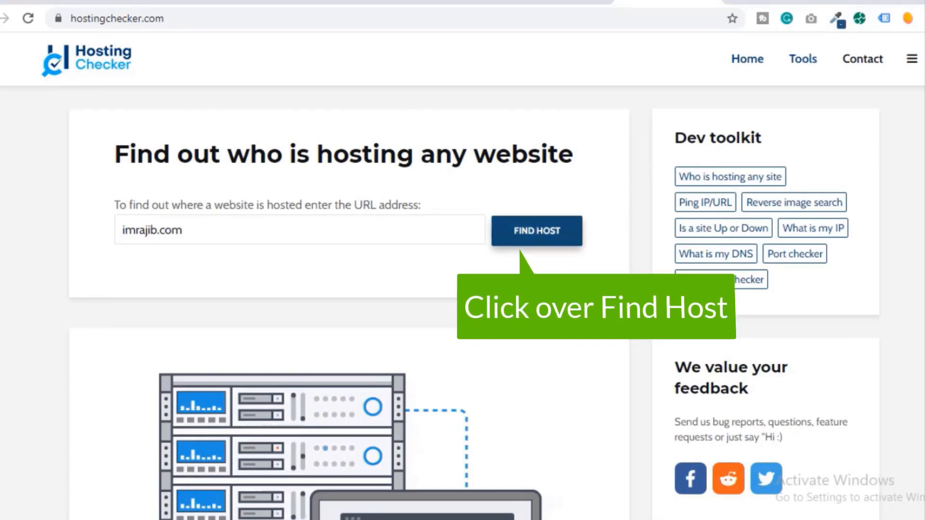
pyautogui.click(537, 231)
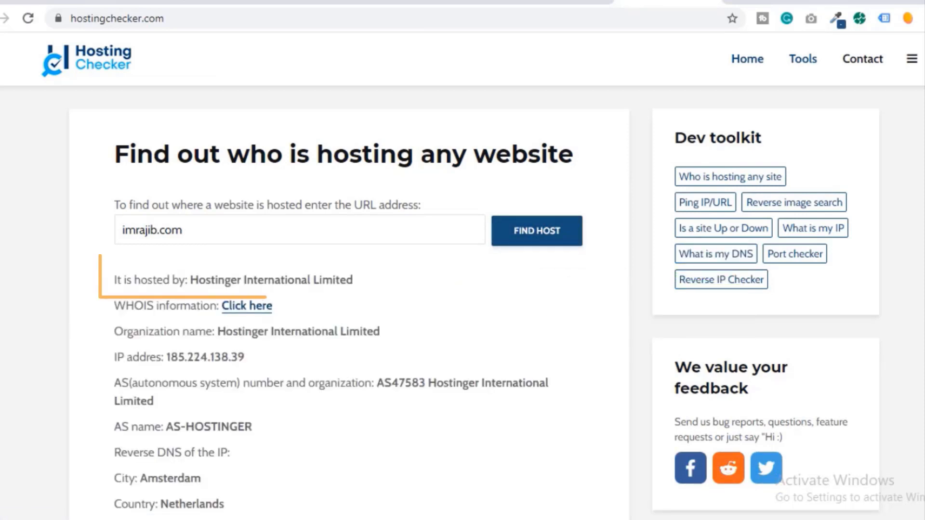
pyautogui.moveTo(116, 279); pyautogui.dragTo(353, 280)
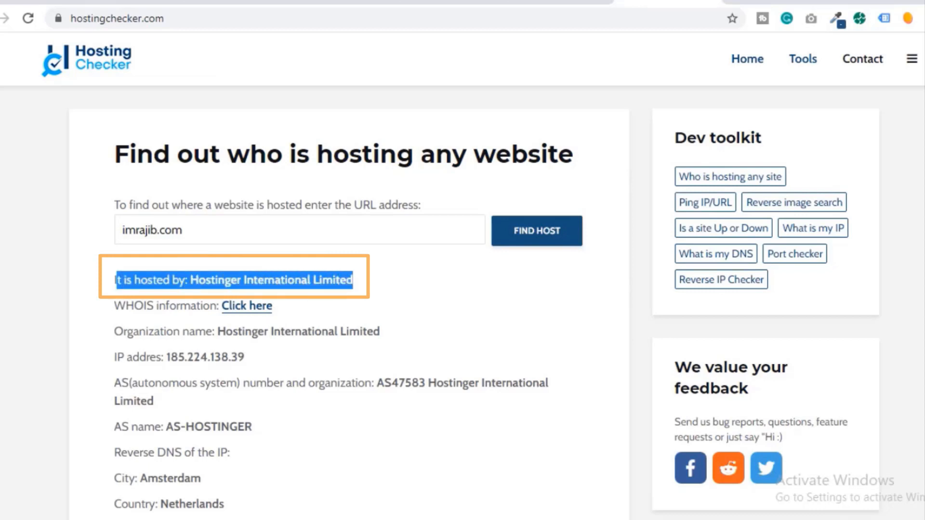